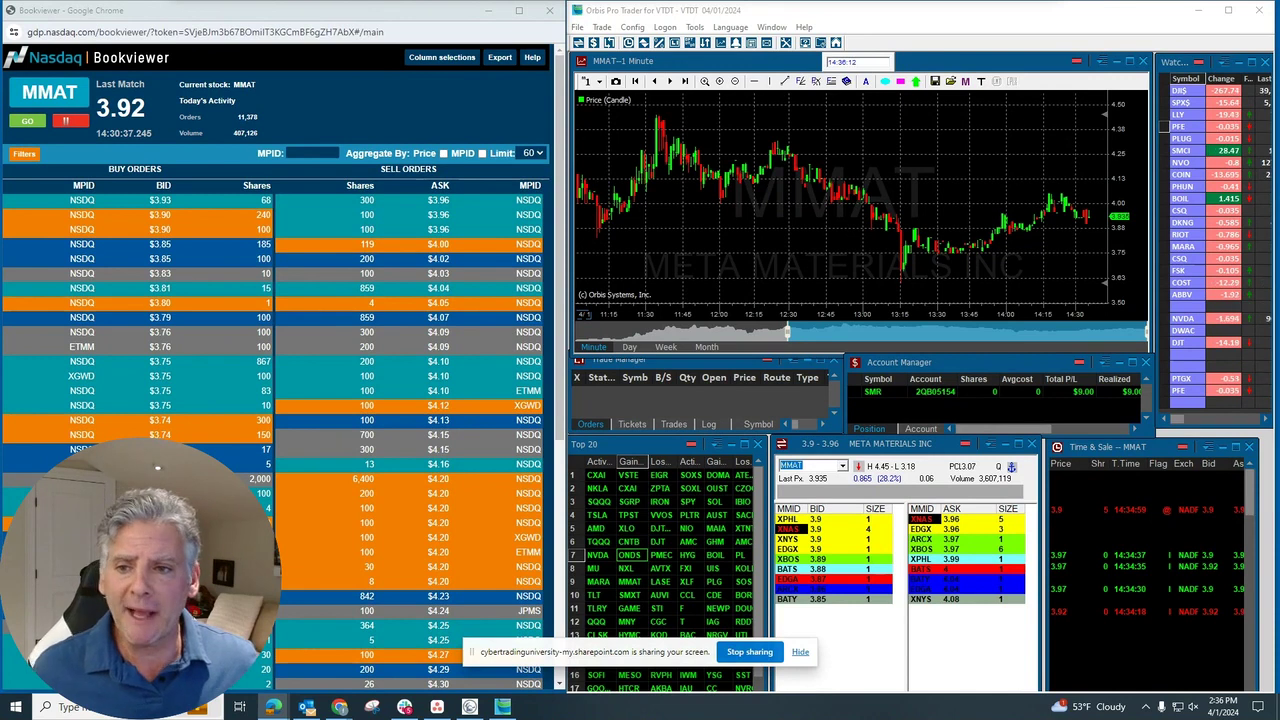
# Step: Show the price and volume range filters for the MMAT order book, and hide them again
pyautogui.click(24, 155)
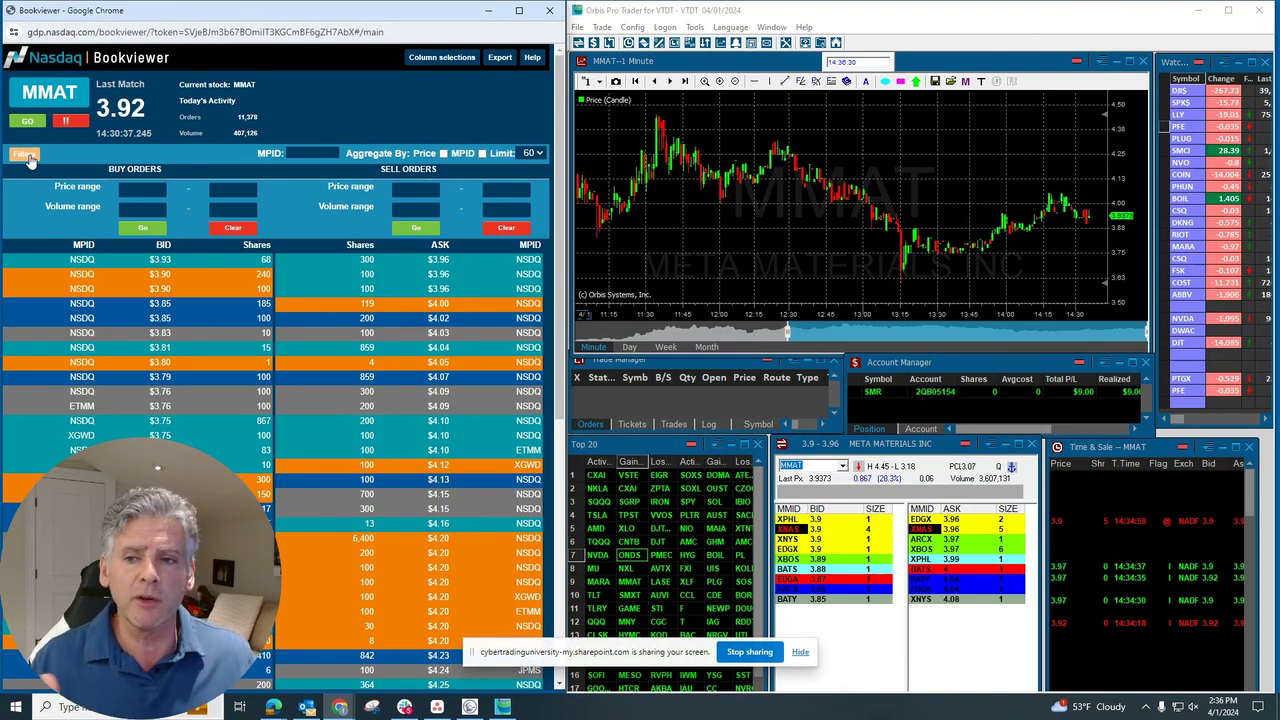
pyautogui.click(25, 155)
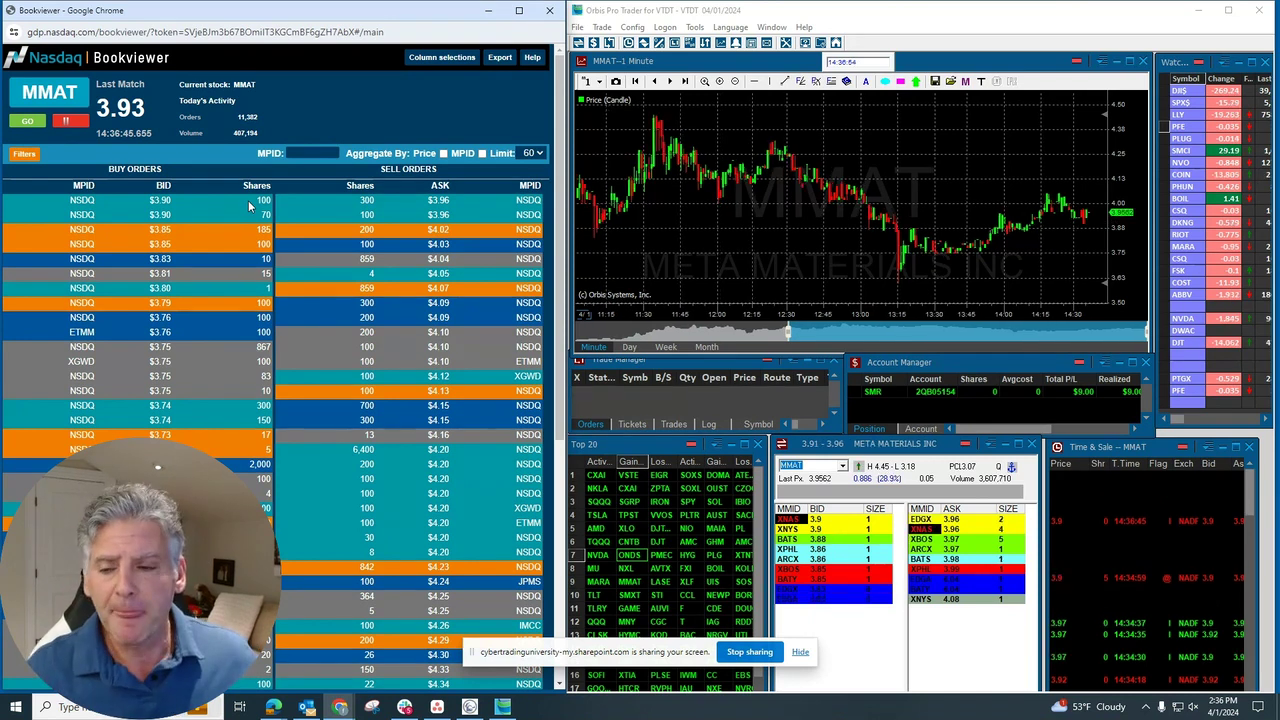
# Step: Pause the live MMAT order book and temporarily place the Level 2 quote window over the chart to compare both
pyautogui.click(69, 124)
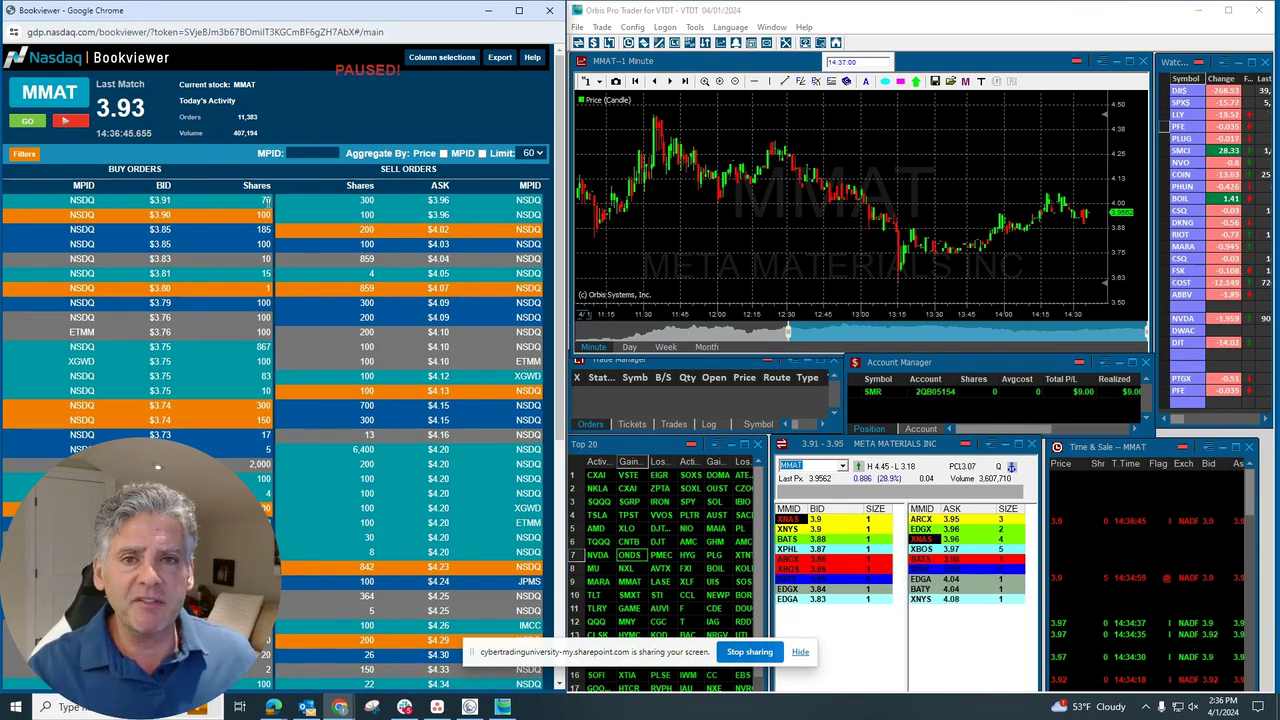
pyautogui.moveTo(912, 446); pyautogui.dragTo(694, 97)
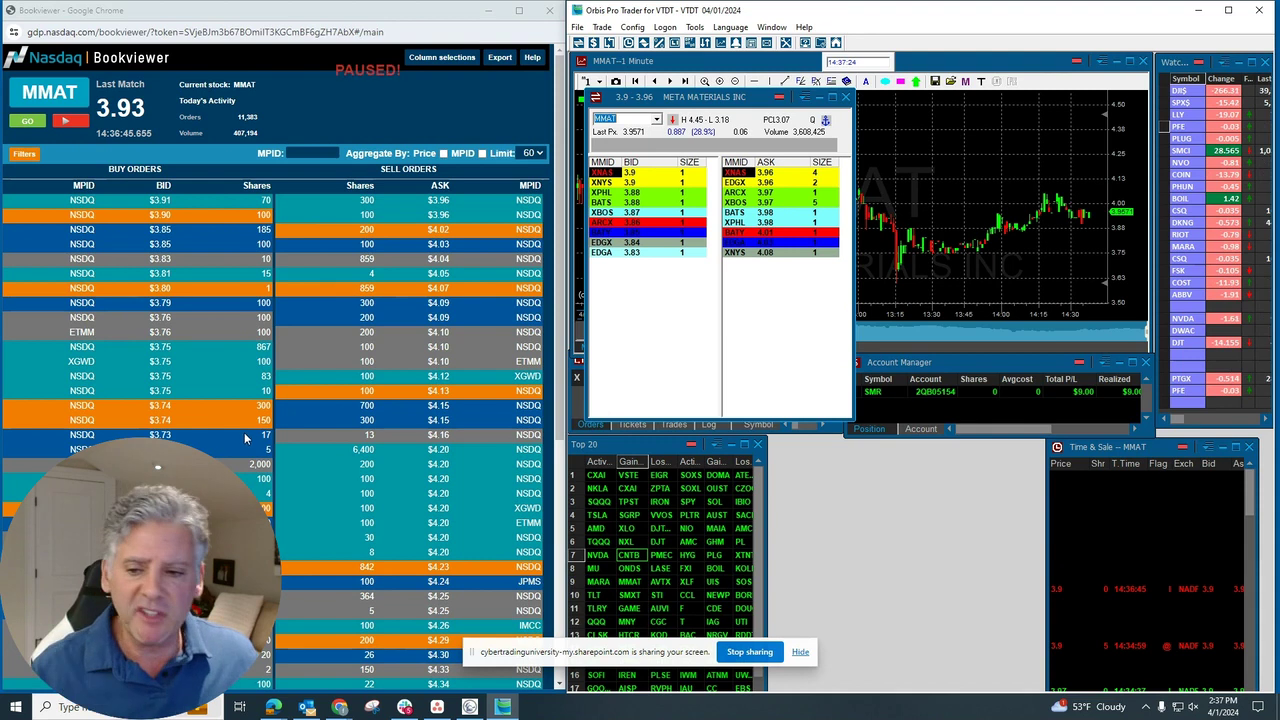
pyautogui.click(800, 652)
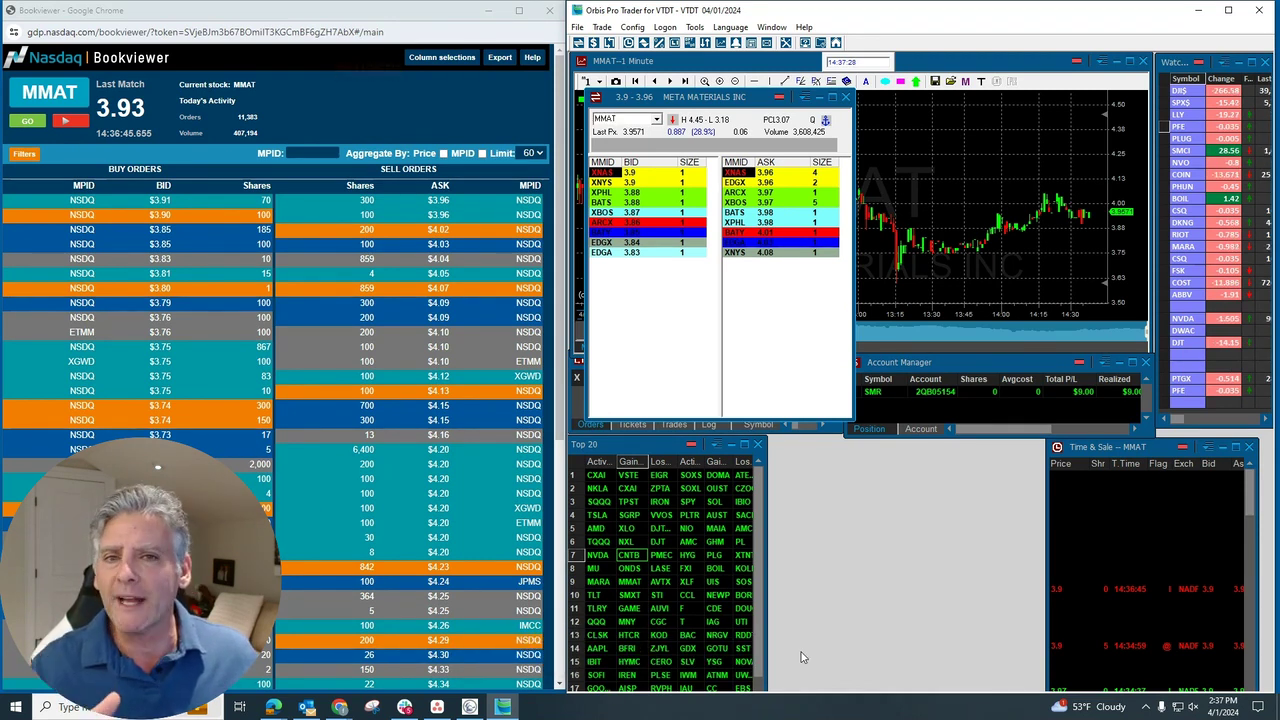
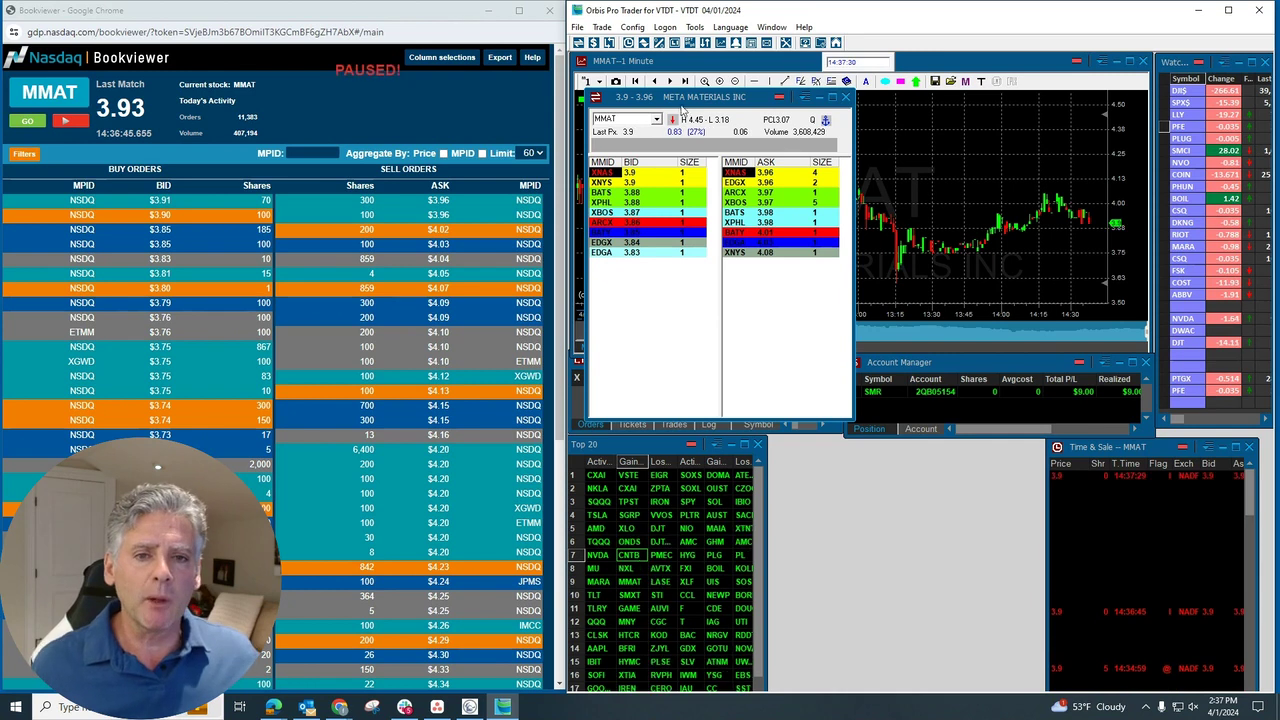
pyautogui.moveTo(675, 97); pyautogui.dragTo(848, 428)
# Step: Filter the buy and sell orders to a minimum volume of 100 shares, and hide the filter options
pyautogui.click(25, 156)
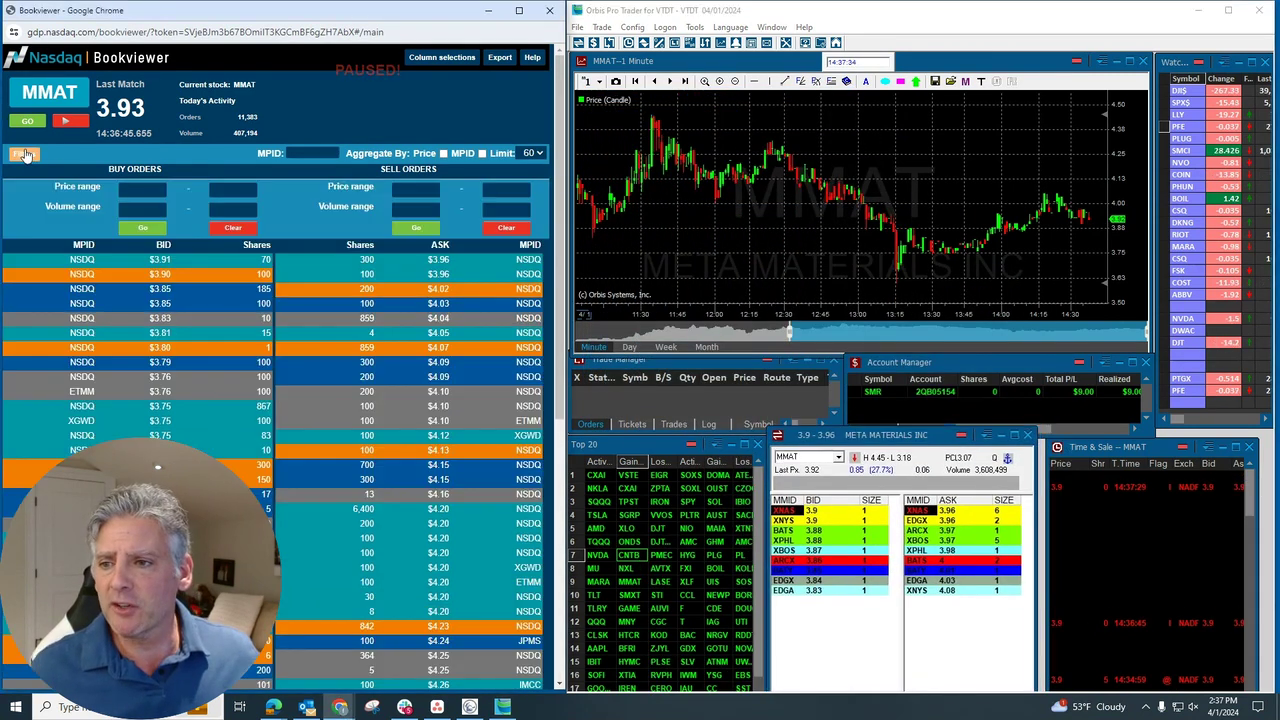
pyautogui.click(131, 211)
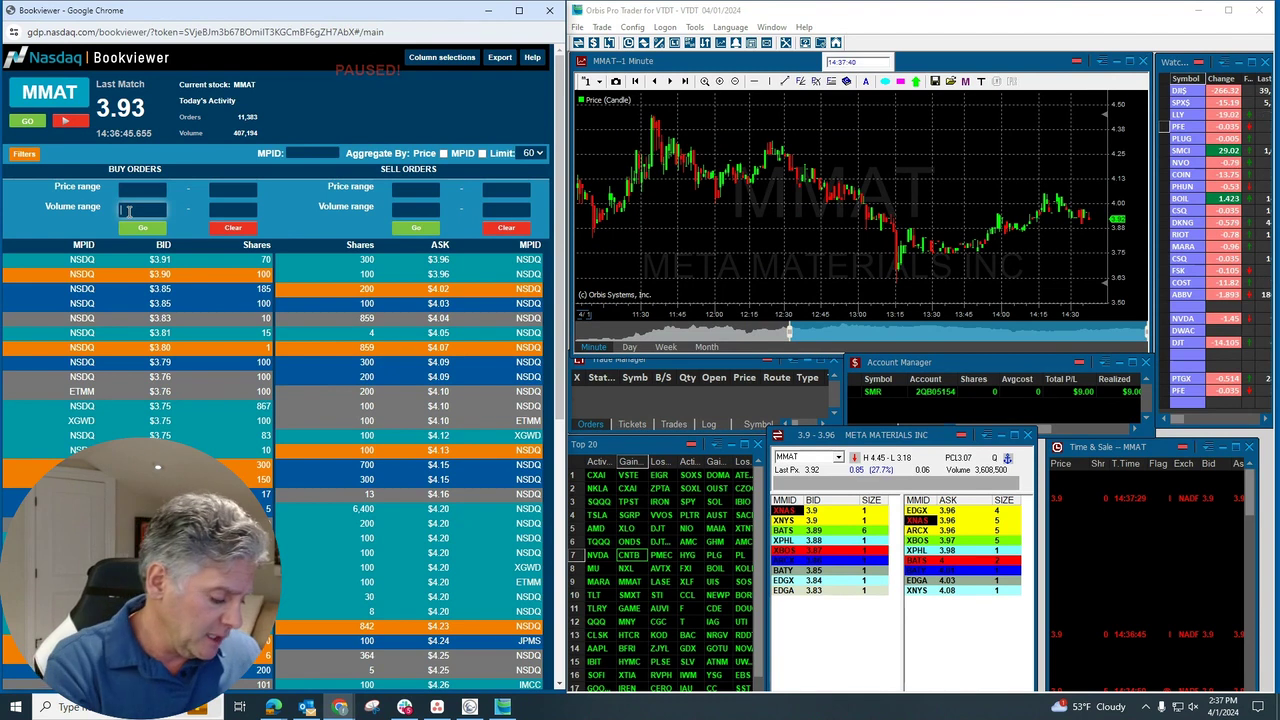
pyautogui.write('100')
pyautogui.click(396, 208)
pyautogui.write('100')
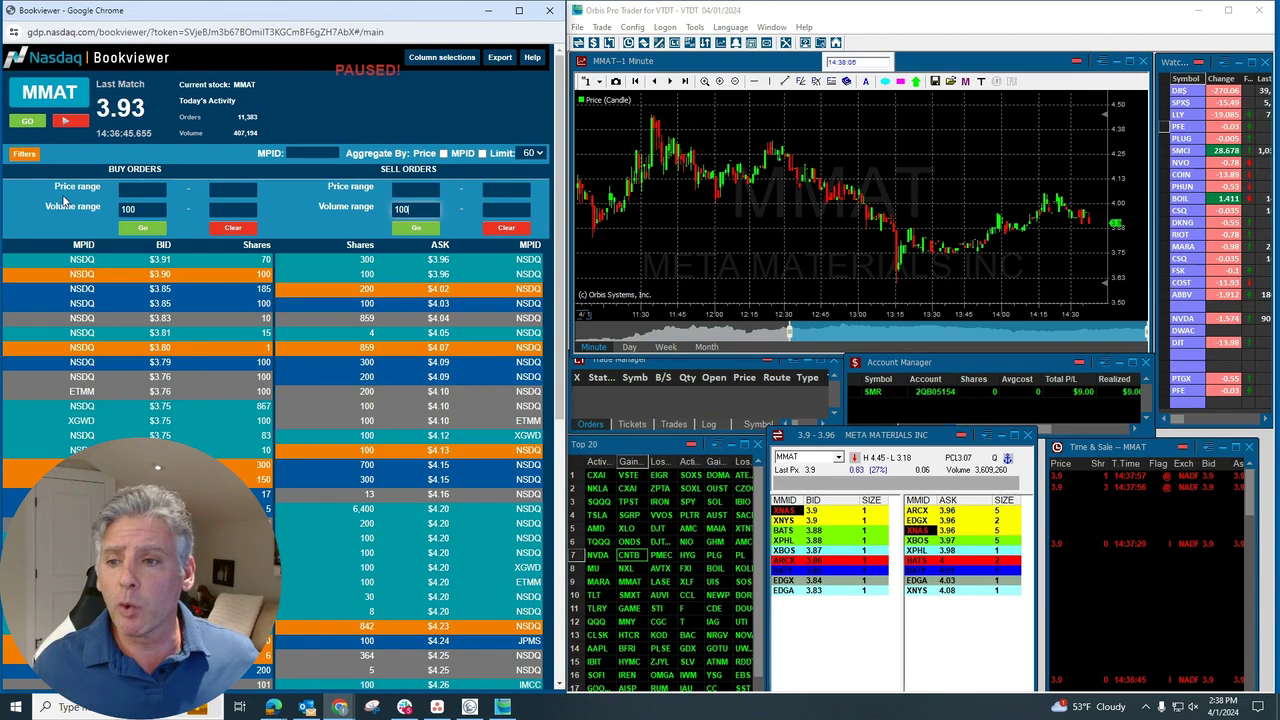
pyautogui.click(123, 226)
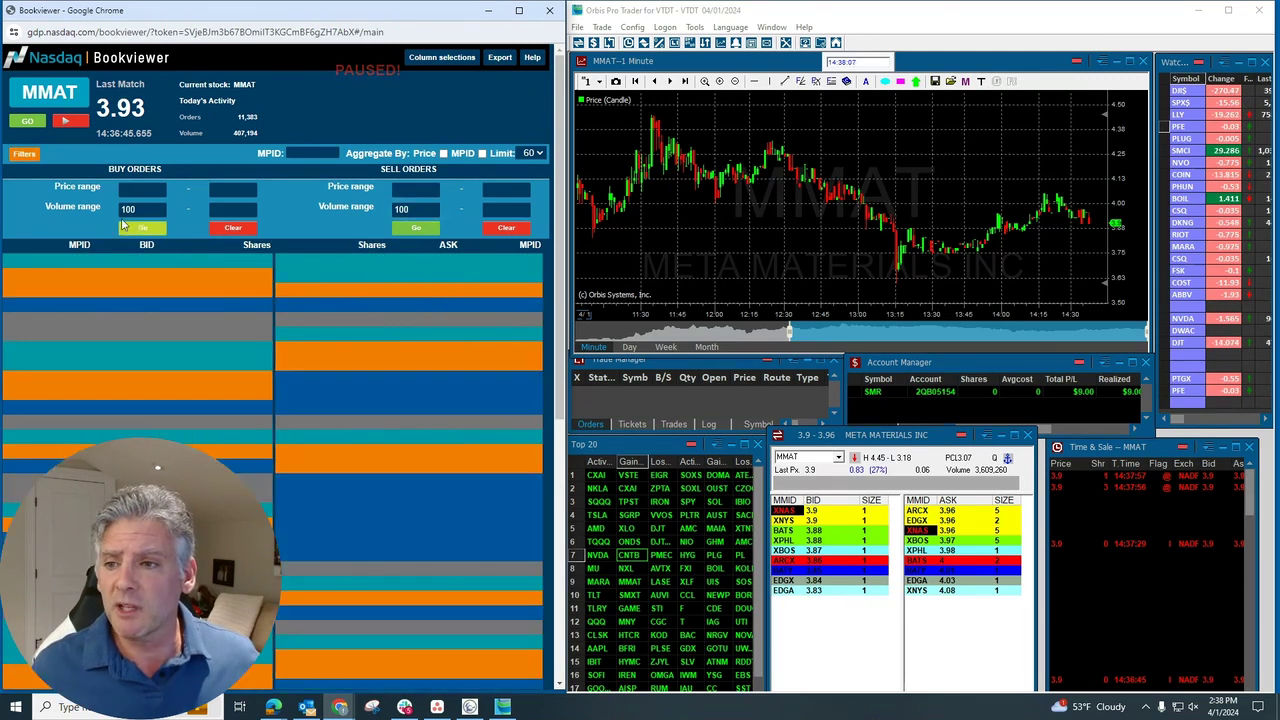
pyautogui.click(25, 157)
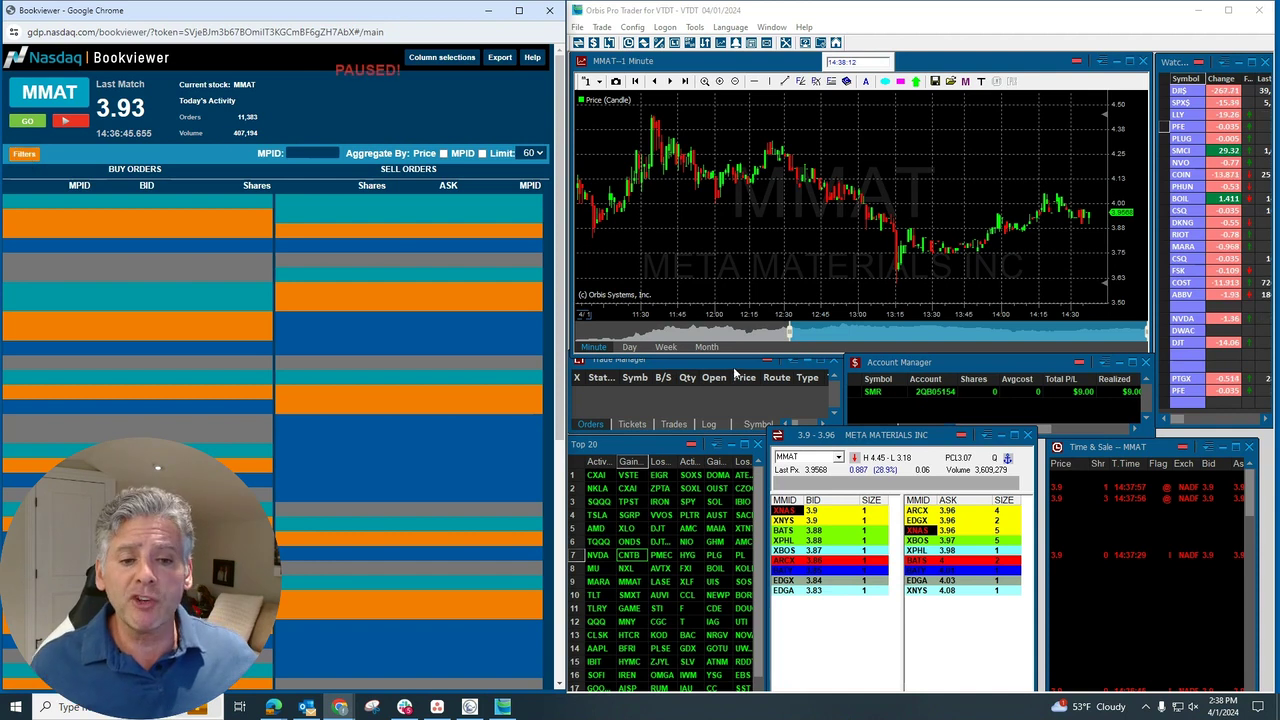
# Step: Resume the live order book while the Level 2 window is over the chart, and return that window below it
pyautogui.moveTo(829, 440); pyautogui.dragTo(650, 108)
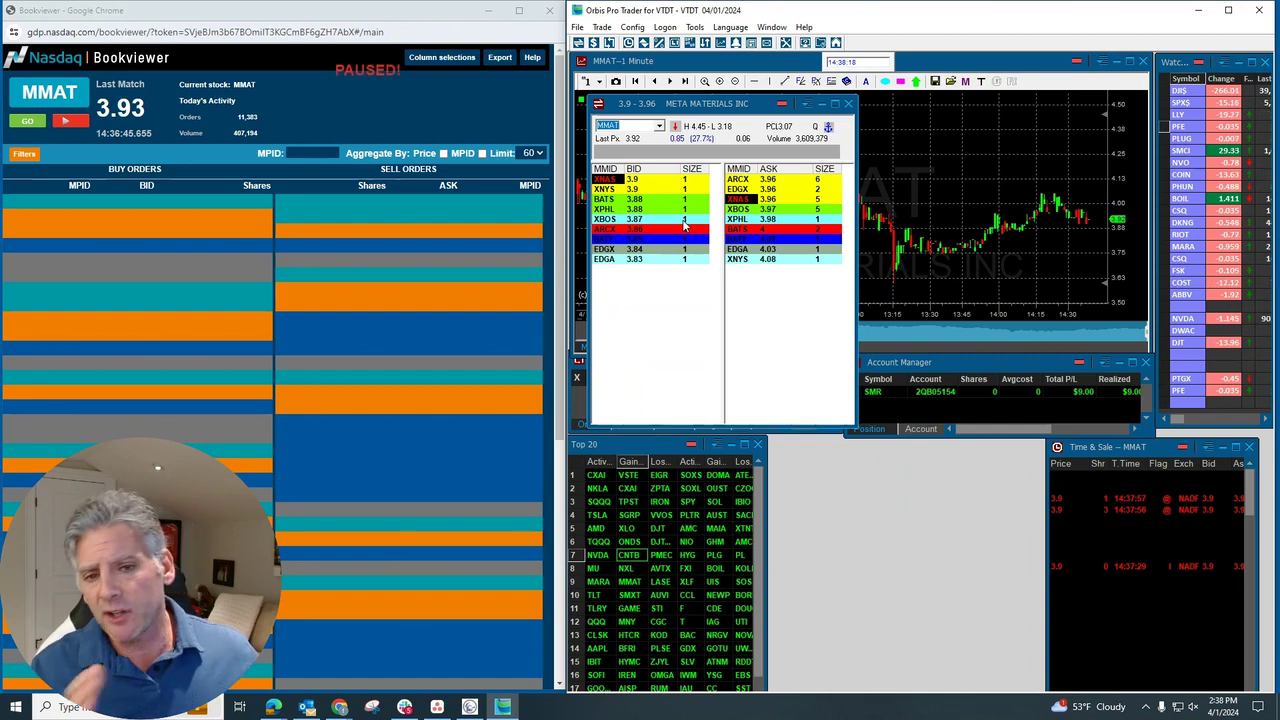
pyautogui.click(65, 120)
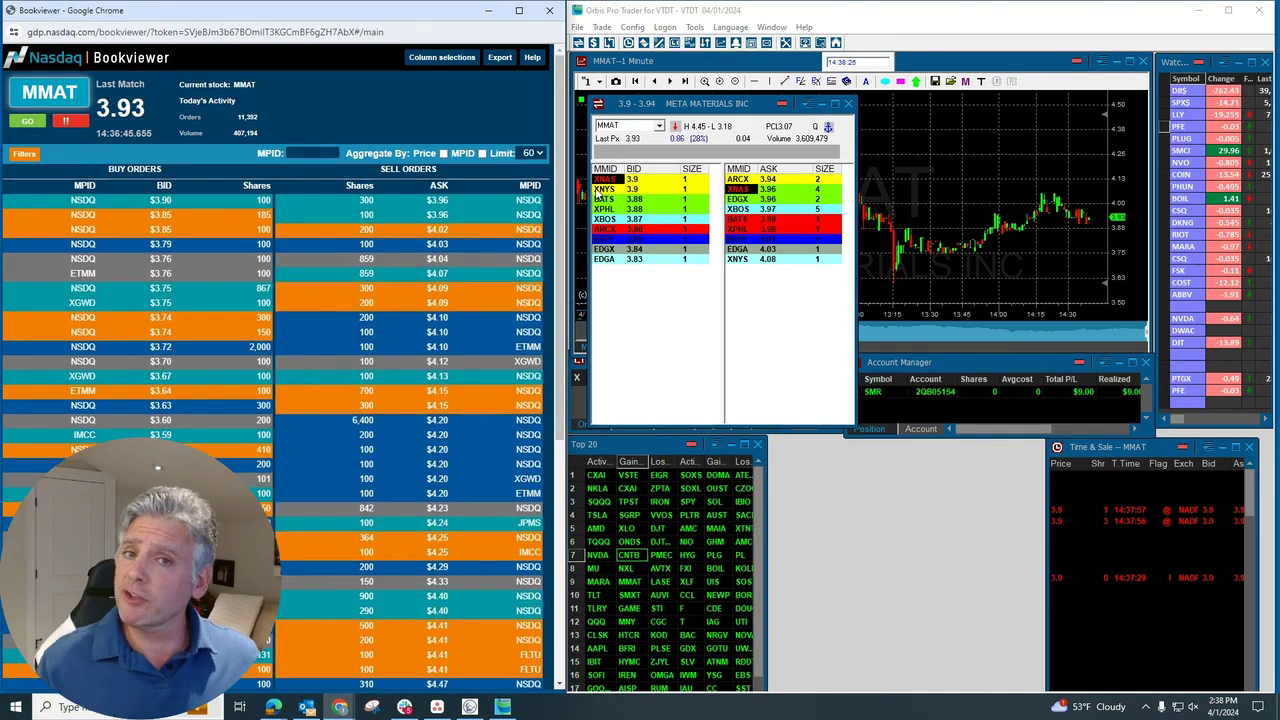
pyautogui.moveTo(672, 105); pyautogui.dragTo(851, 440)
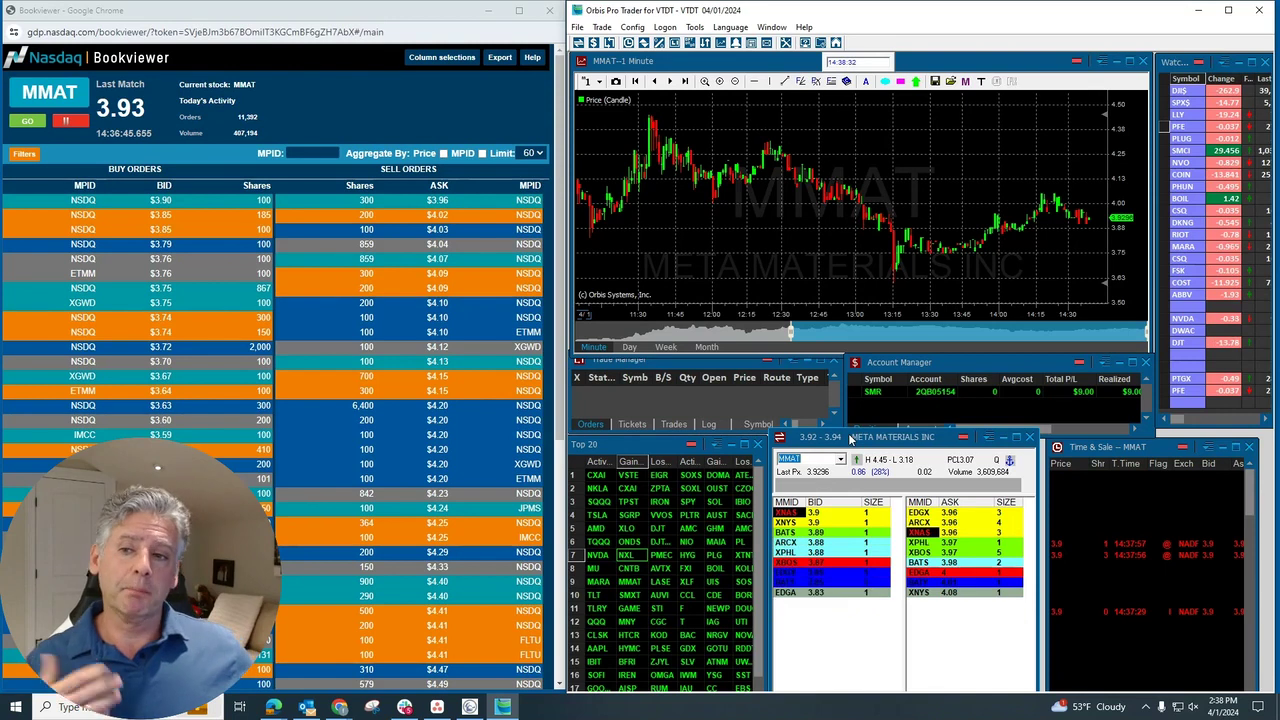
# Step: View the MMAT order book aggregated by price, and switch back to the individual orders
pyautogui.click(443, 153)
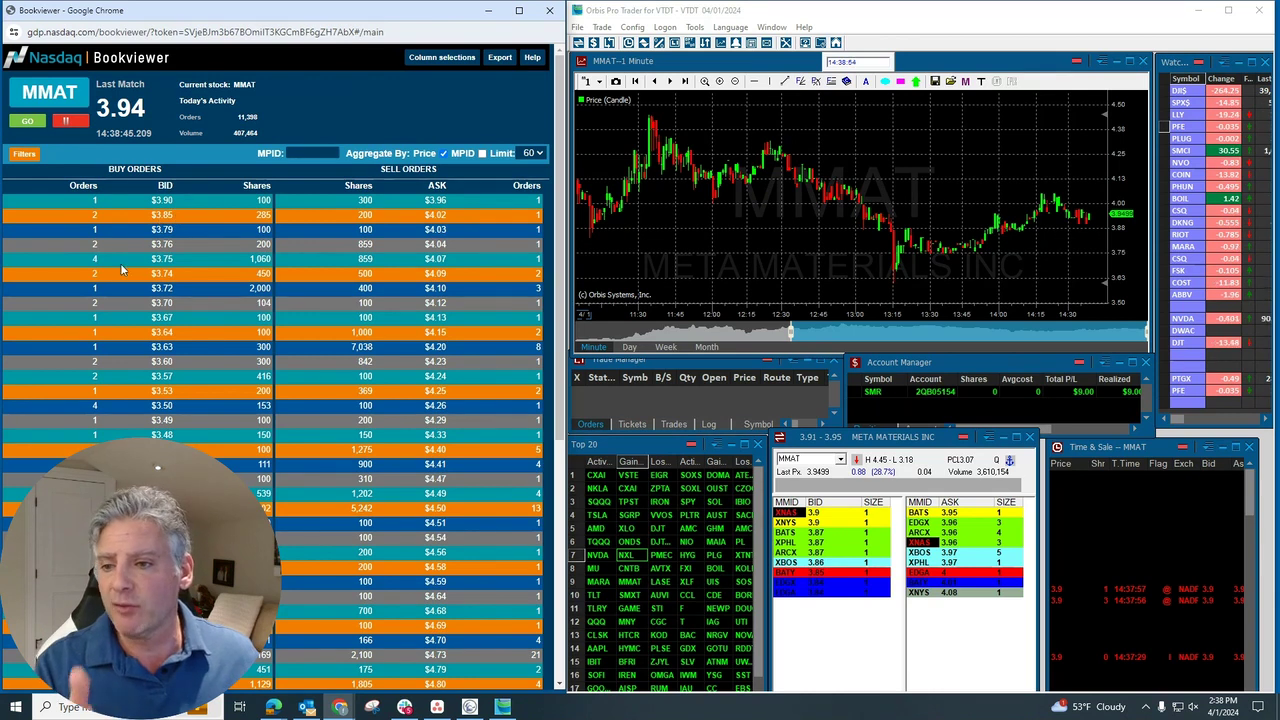
pyautogui.click(443, 154)
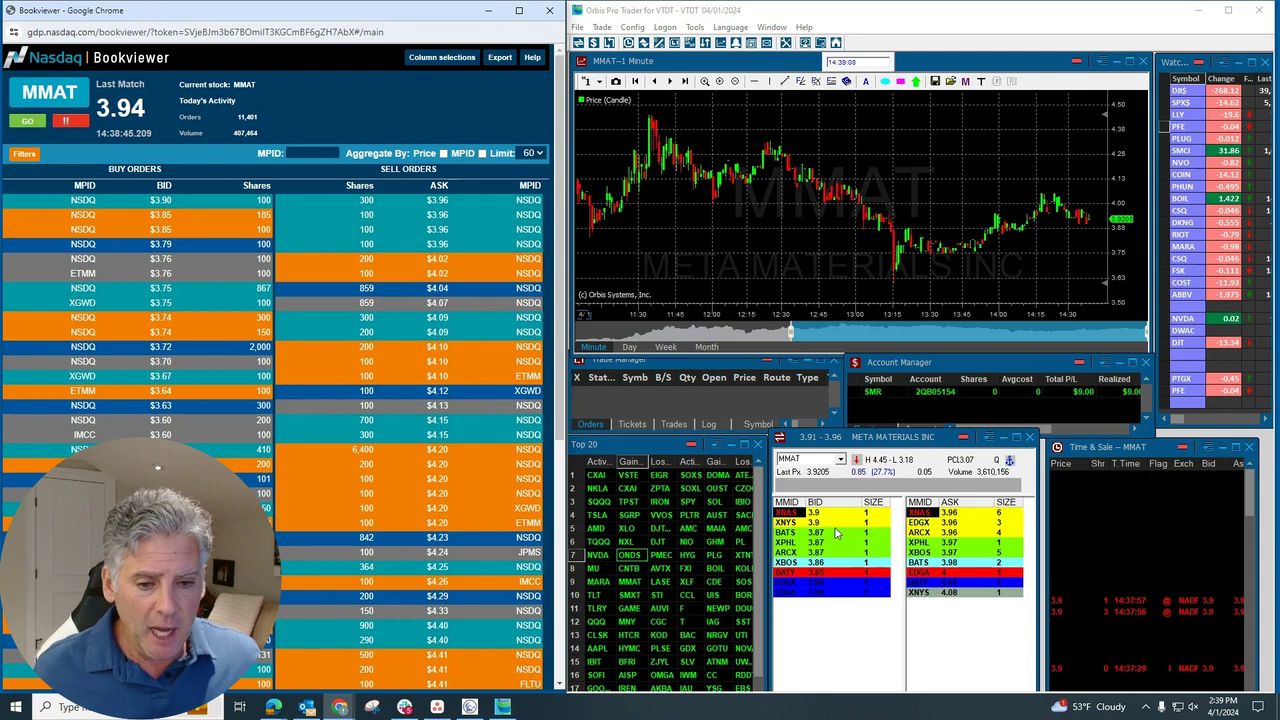
# Step: Expand the MMAT order ticket and place a limit buy order for 100 shares at 3.91 through the NSDQ route
pyautogui.moveTo(825, 492); pyautogui.dragTo(847, 620)
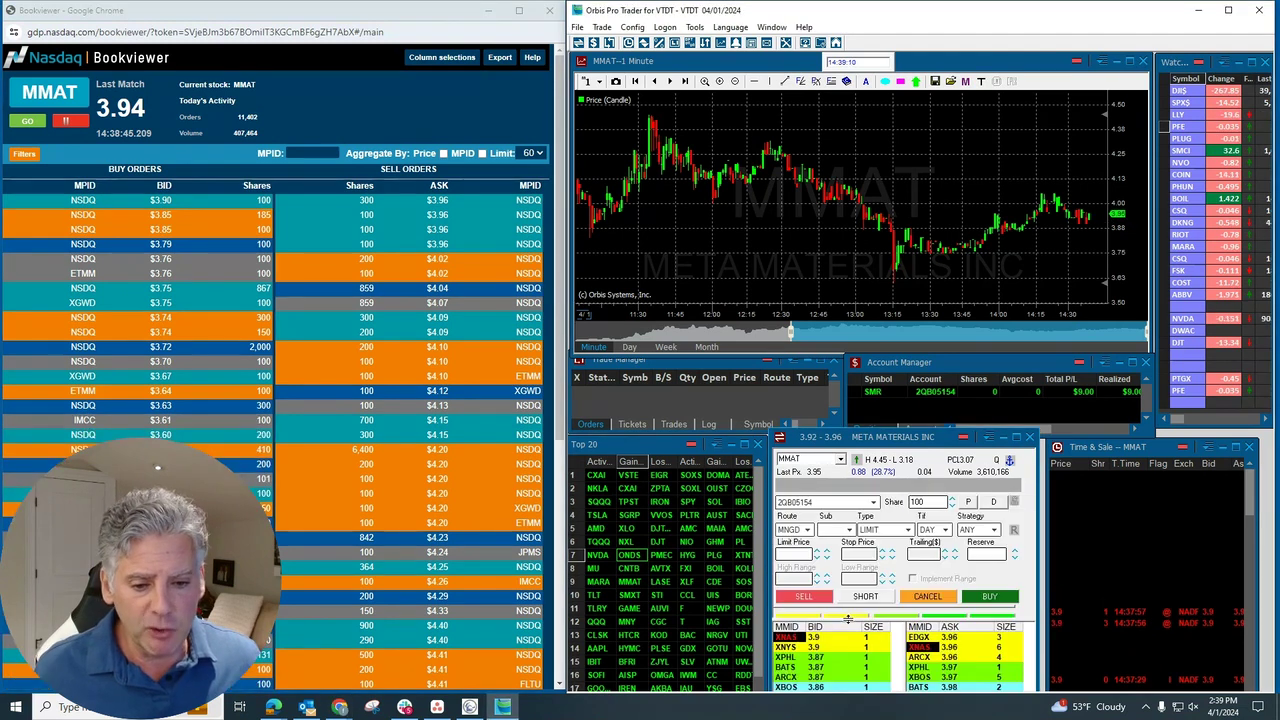
pyautogui.click(807, 529)
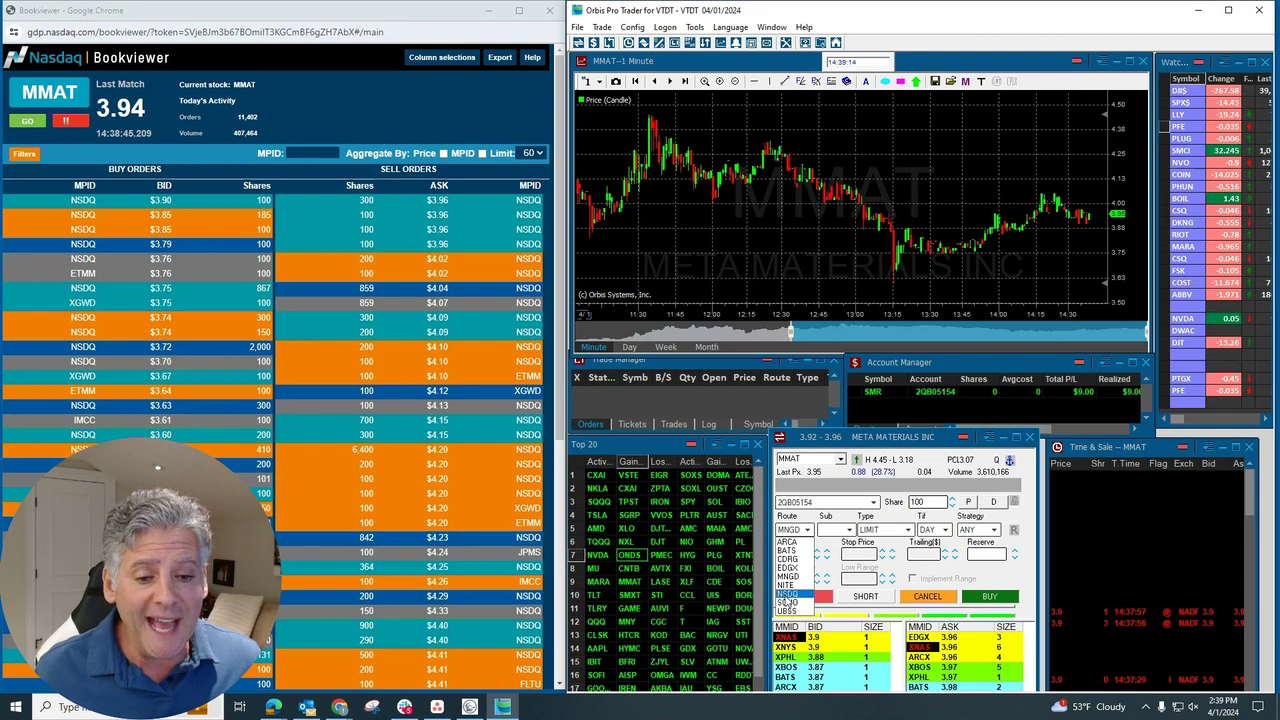
pyautogui.click(787, 593)
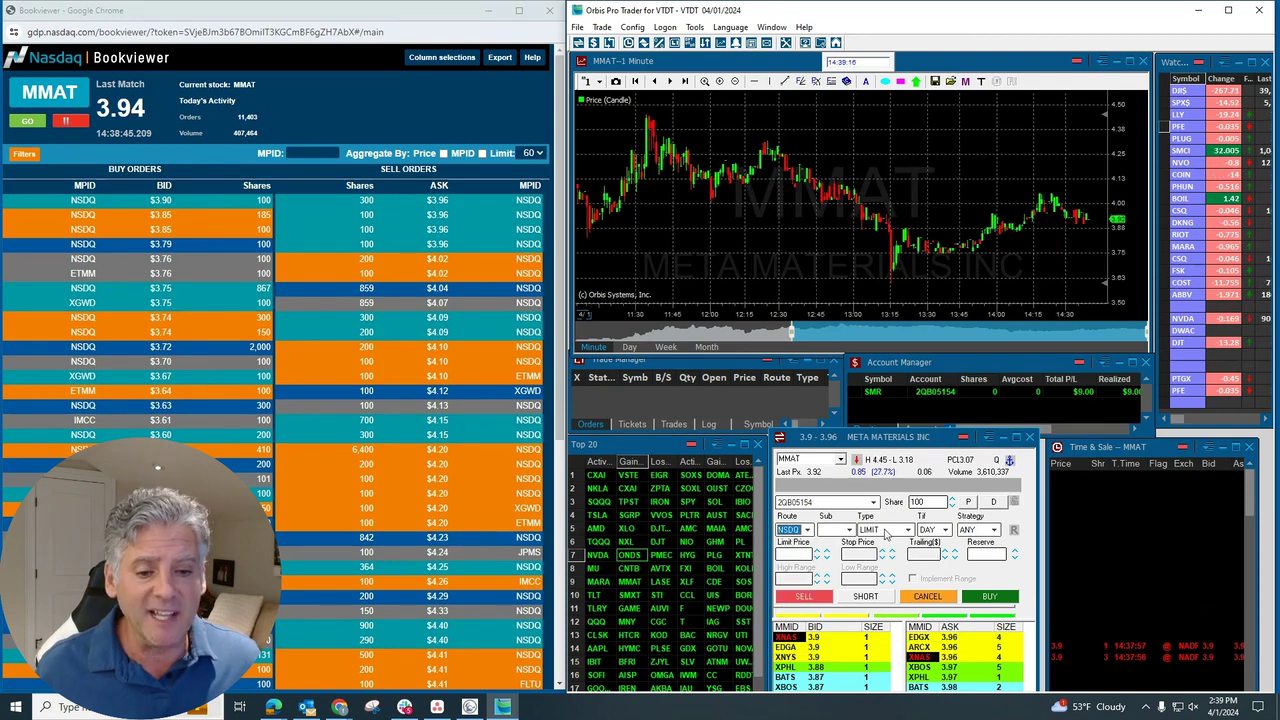
pyautogui.click(820, 648)
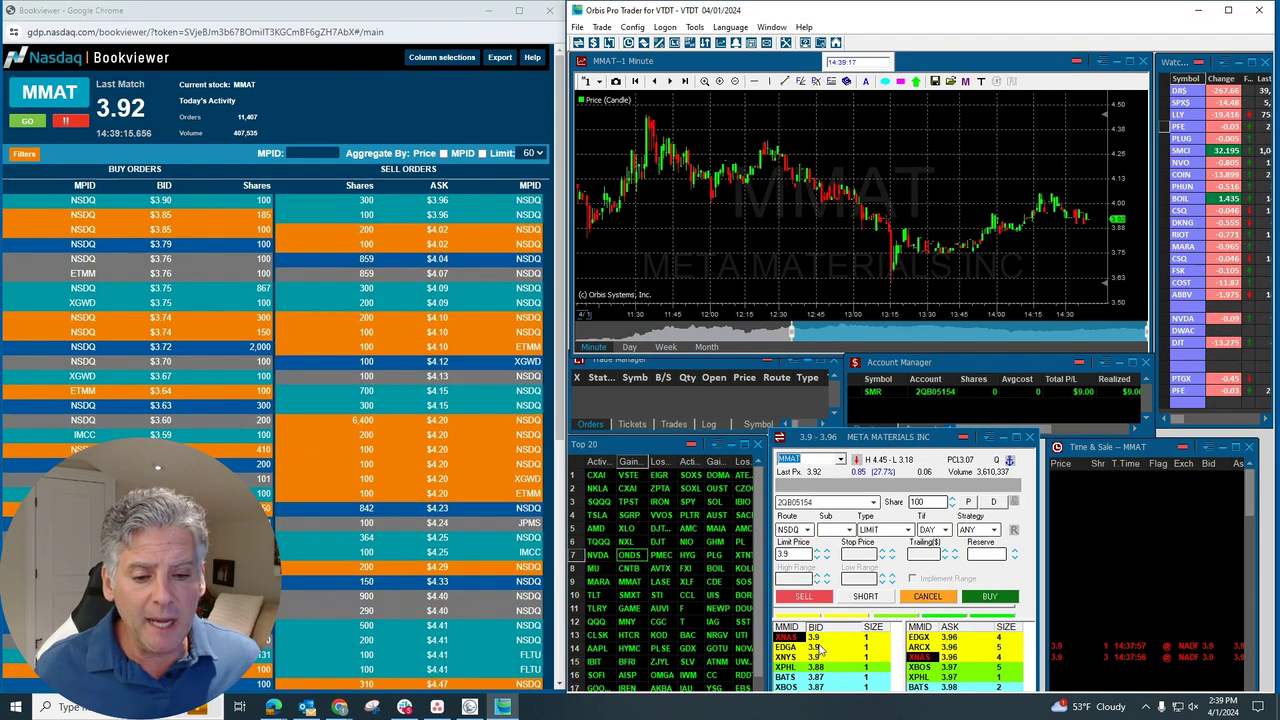
pyautogui.click(826, 552)
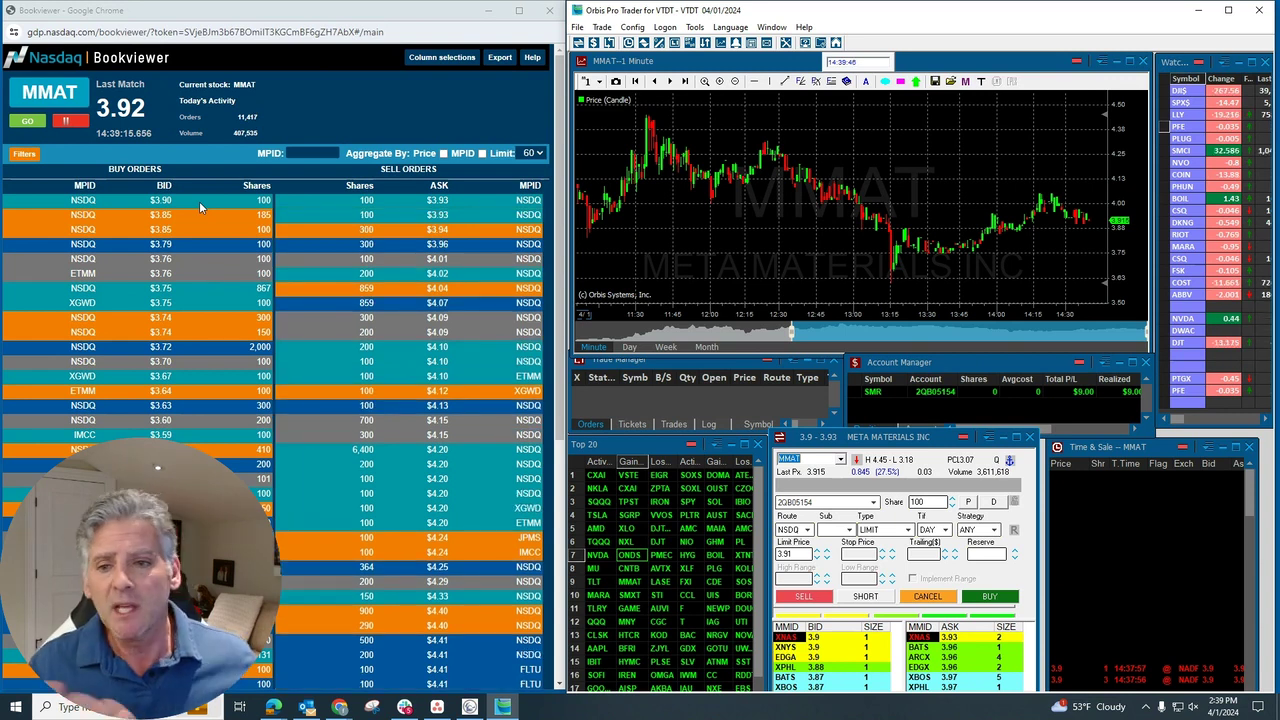
pyautogui.click(988, 597)
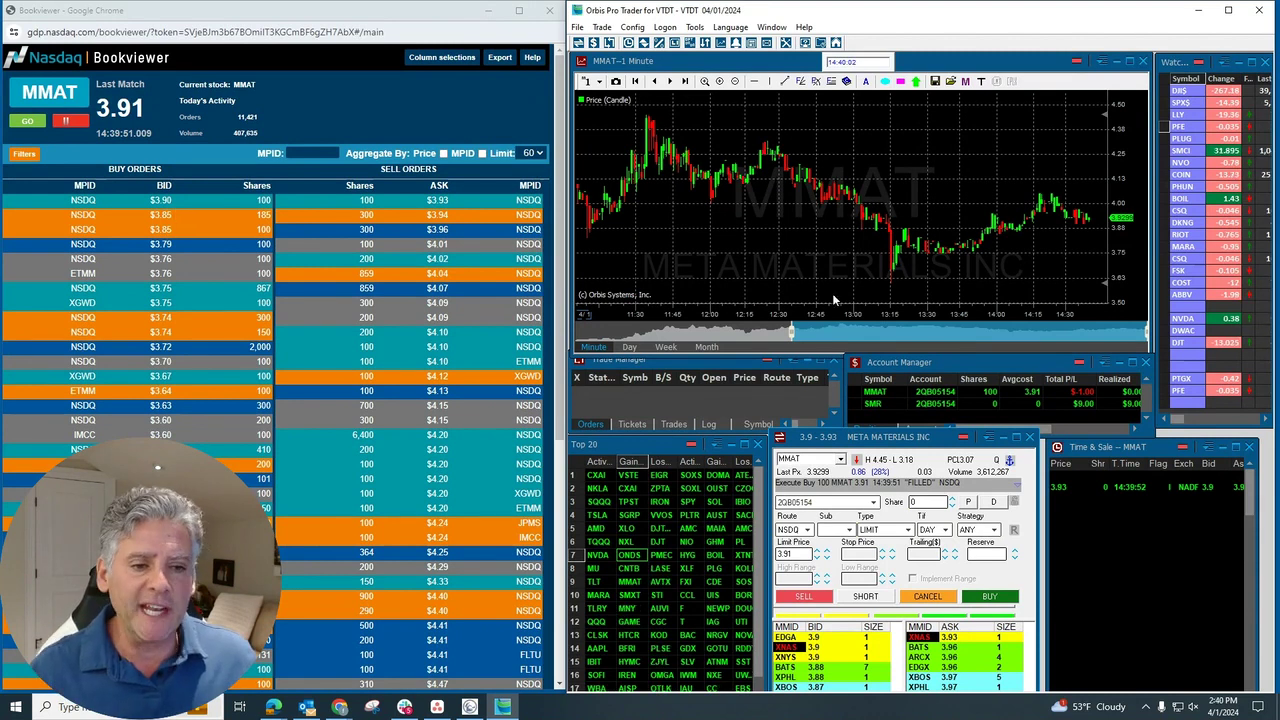
# Step: Bring the Account Manager over the chart to examine the MMAT position, and put it back in its place
pyautogui.moveTo(968, 362); pyautogui.dragTo(725, 240)
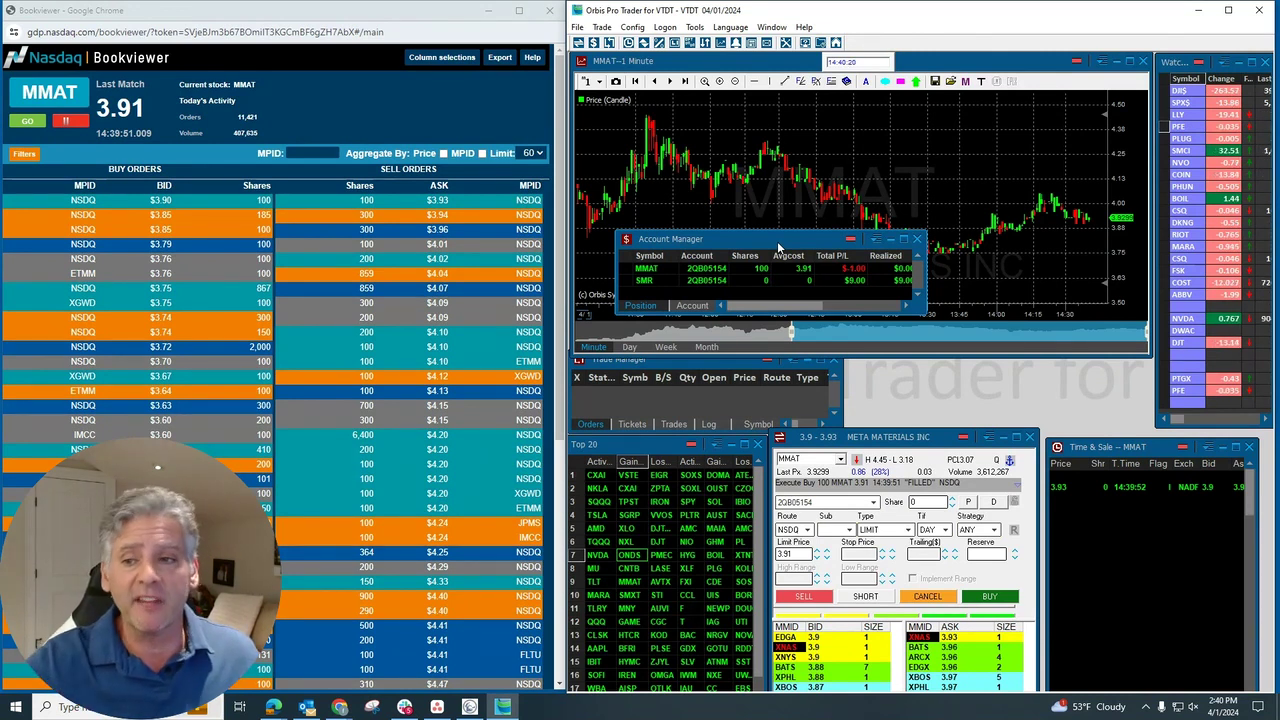
pyautogui.moveTo(779, 247); pyautogui.dragTo(1003, 361)
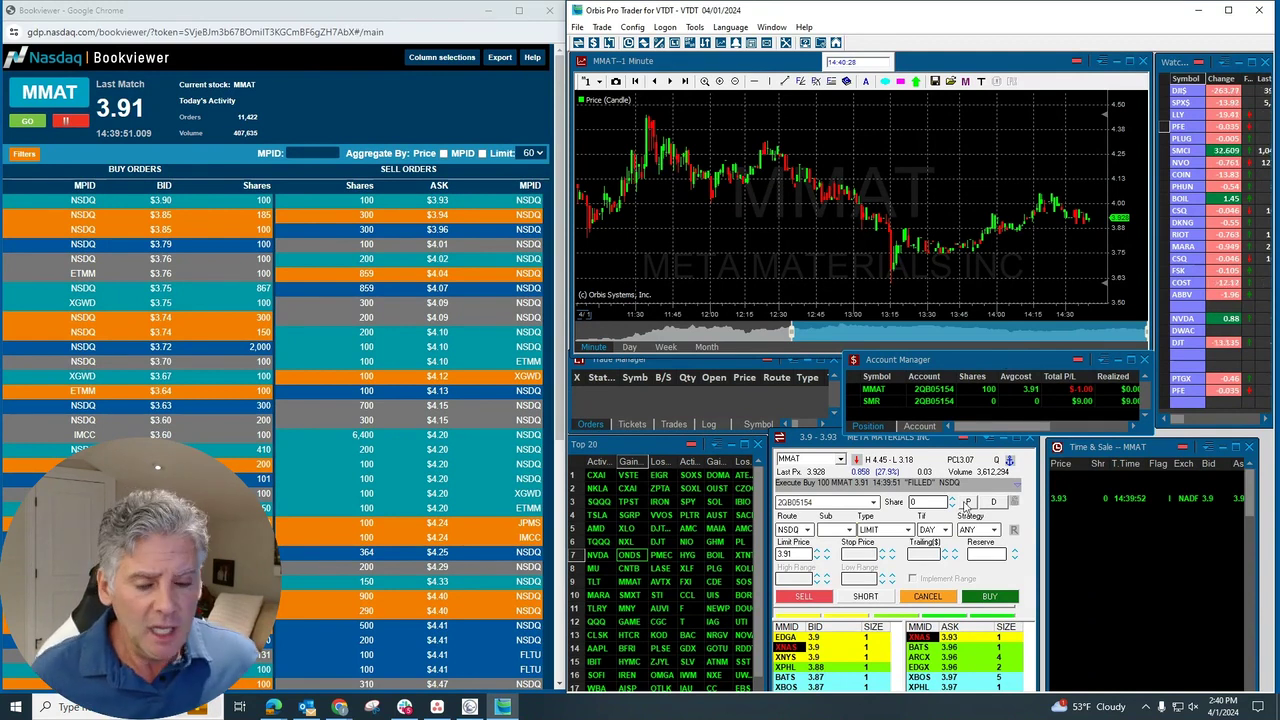
# Step: Load the MMAT position size of 100 shares and place a limit sell order at 3.92 through NSDQ
pyautogui.click(967, 501)
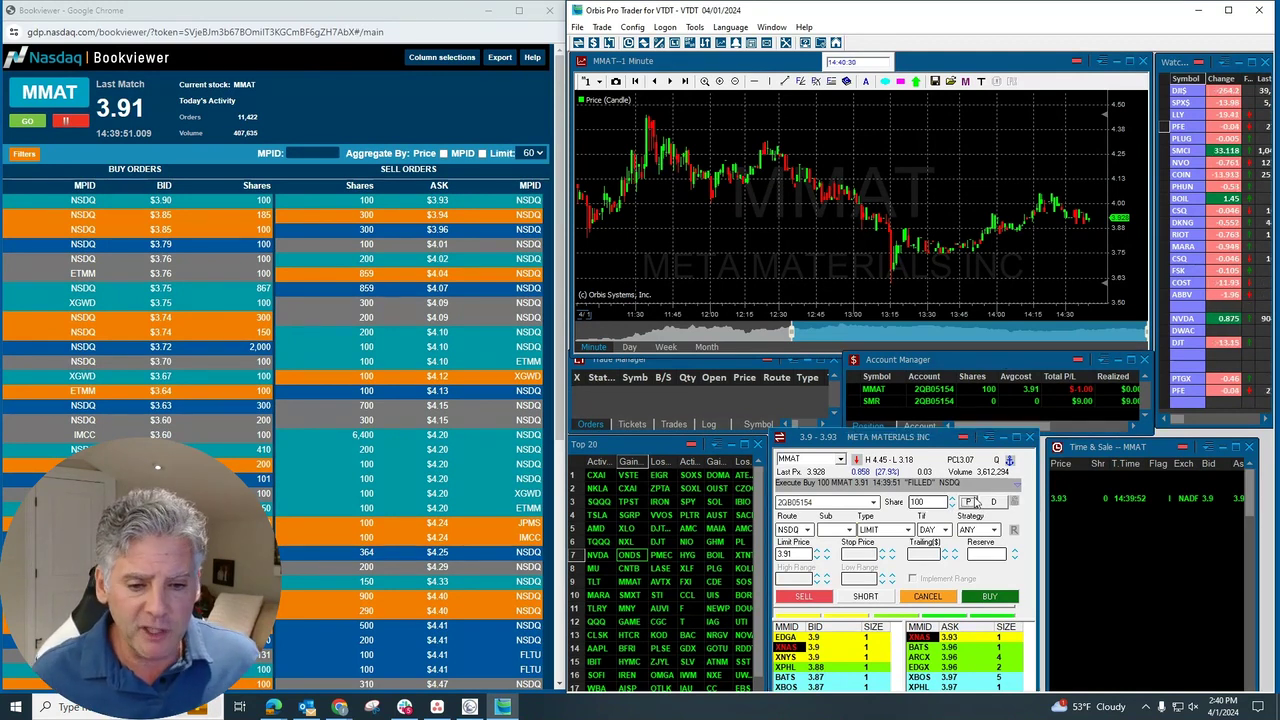
pyautogui.click(826, 552)
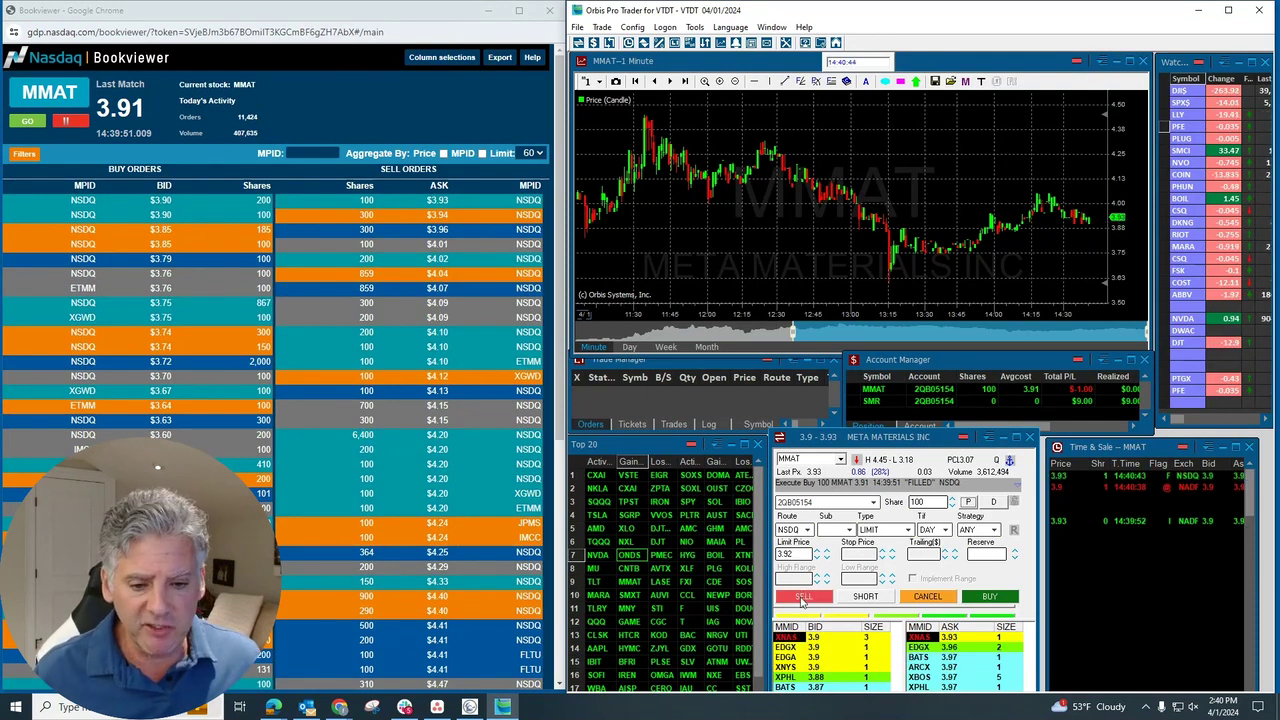
pyautogui.click(800, 597)
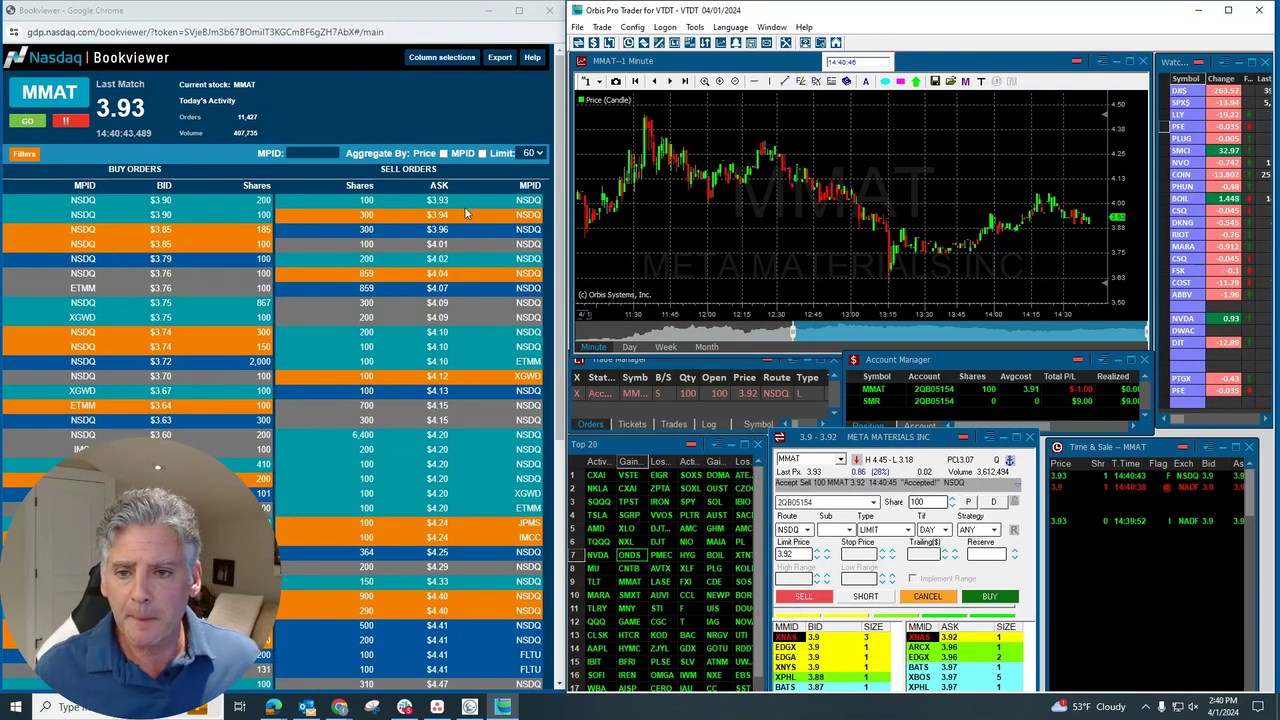
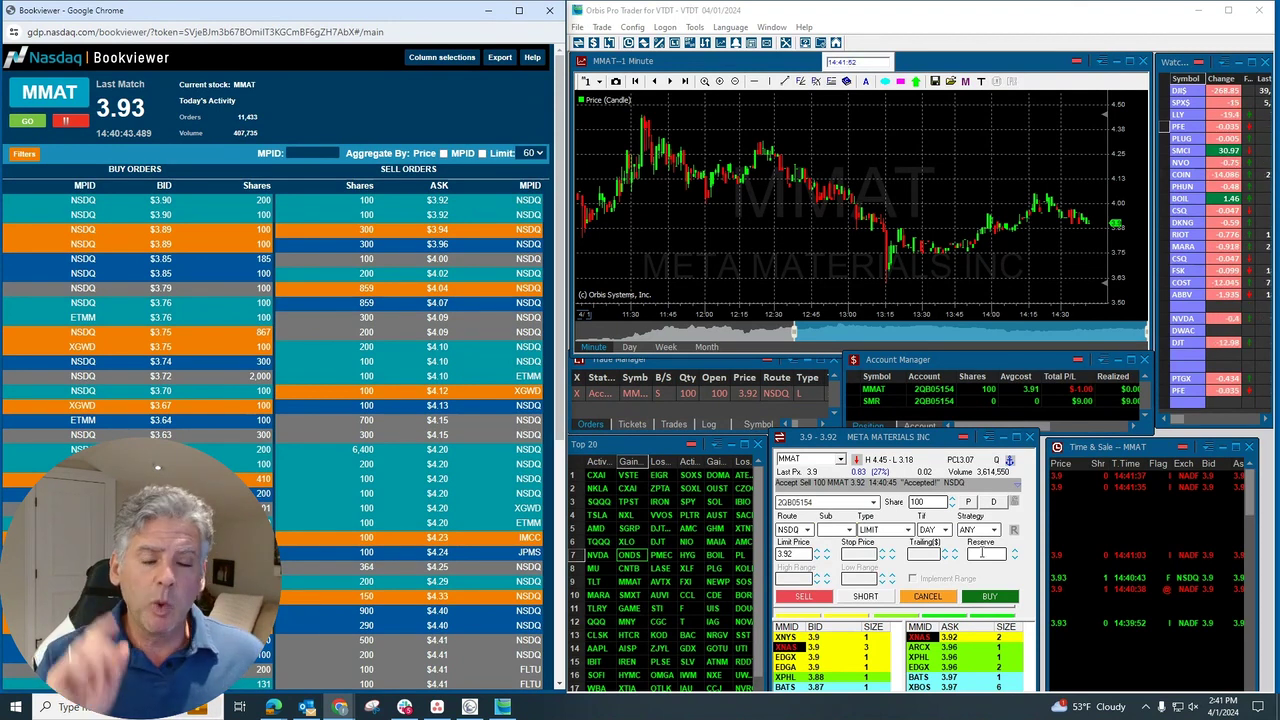
# Step: Cancel the open MMAT sell order and resubmit it for 100 shares at 3.92
pyautogui.click(928, 597)
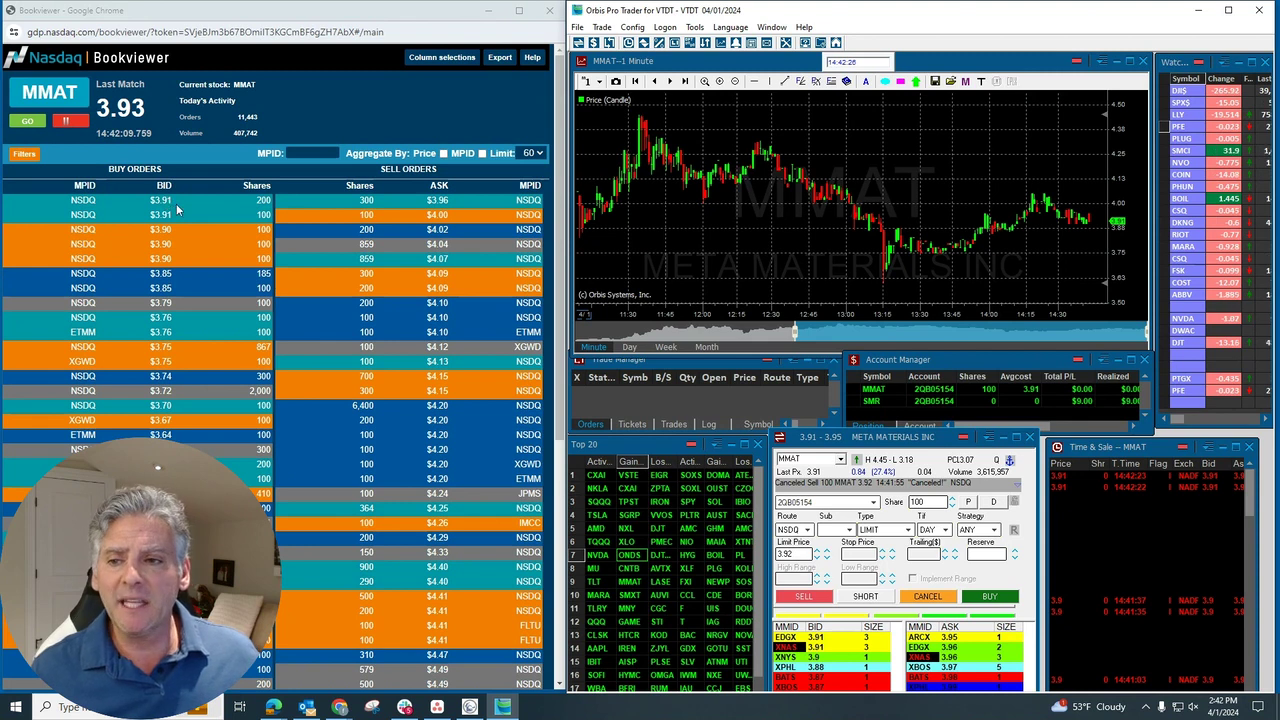
pyautogui.click(801, 597)
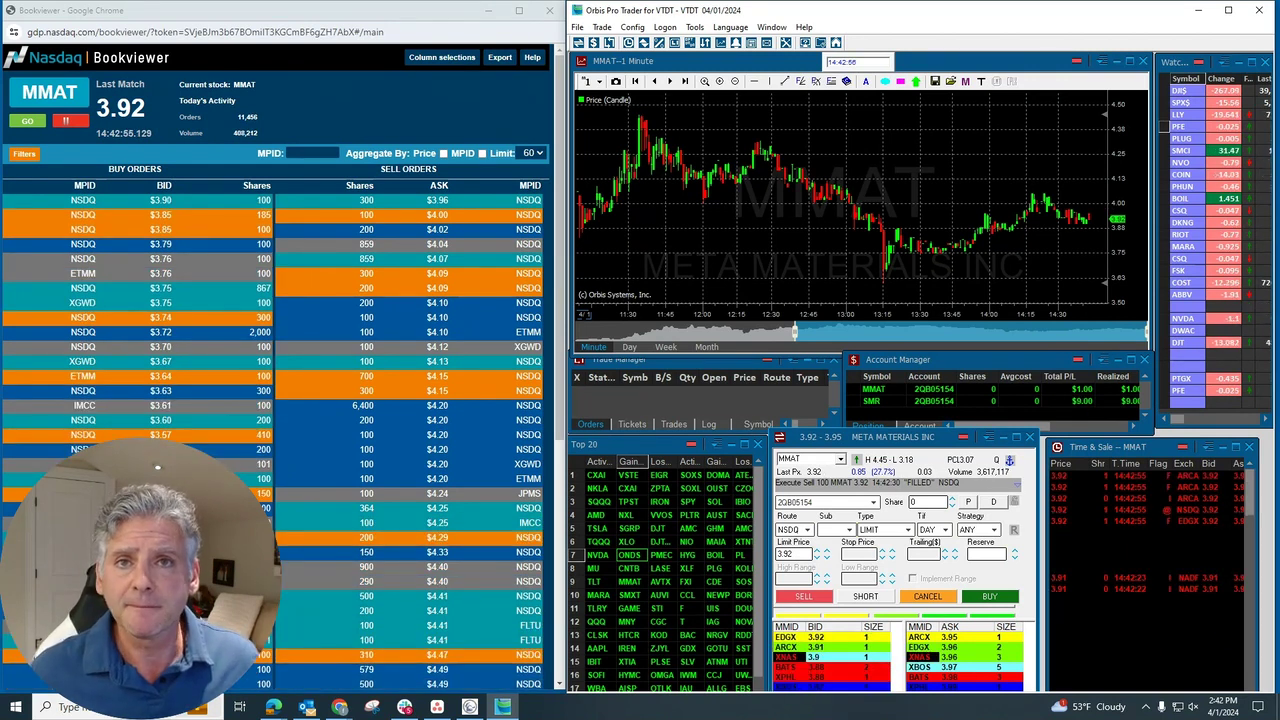
# Step: Load the symbol SGRP and place a limit buy order for 100 shares at 1.29 through NSDQ
pyautogui.write('SGRP')
pyautogui.press('Return')
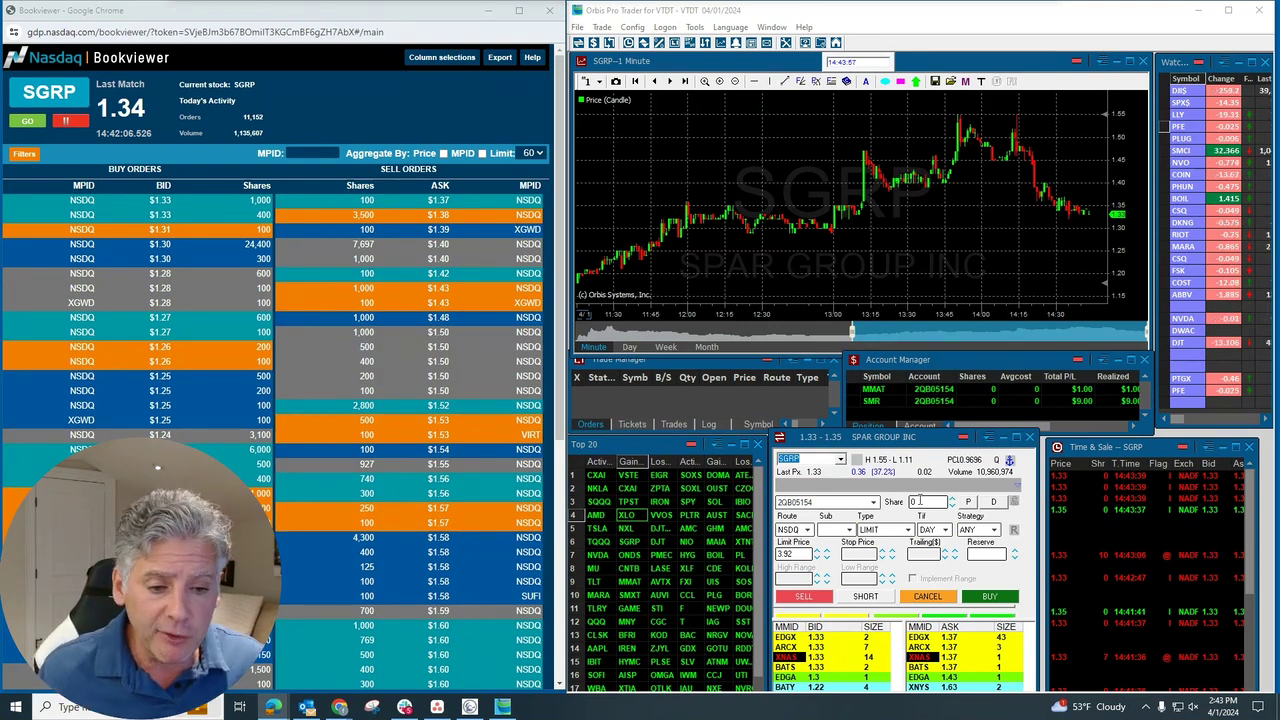
pyautogui.write('100')
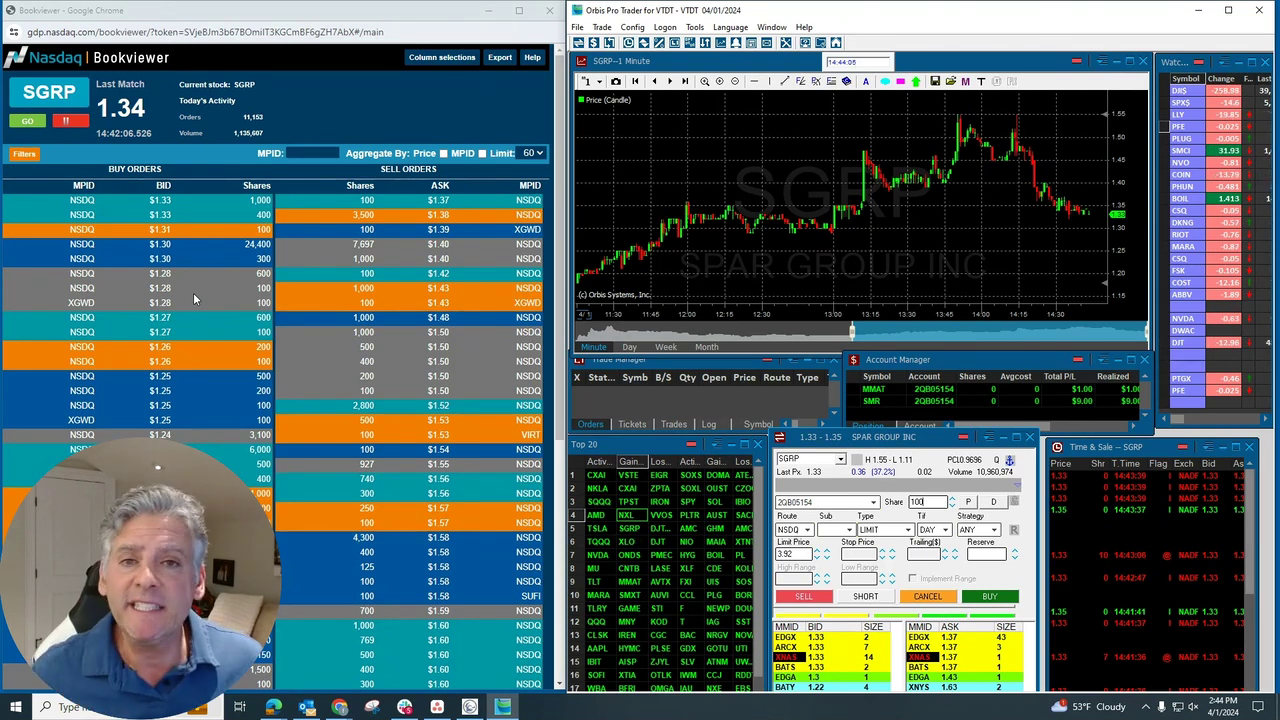
pyautogui.click(824, 656)
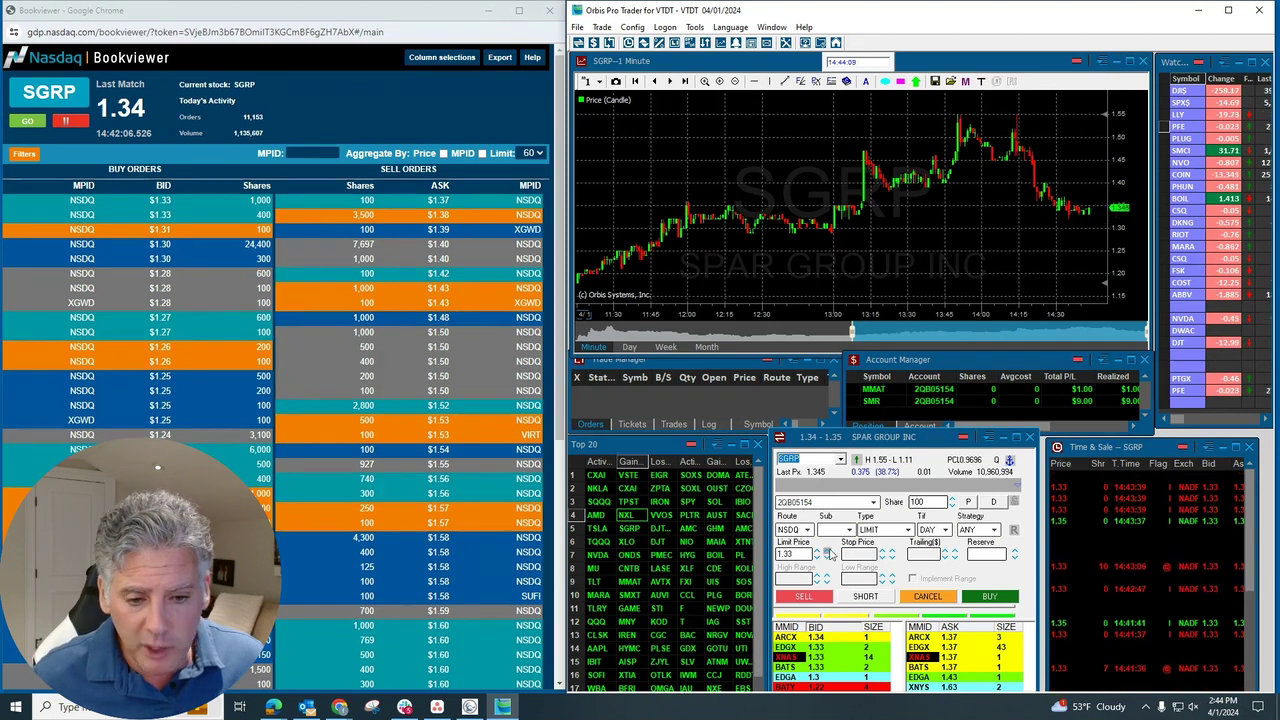
pyautogui.click(826, 557)
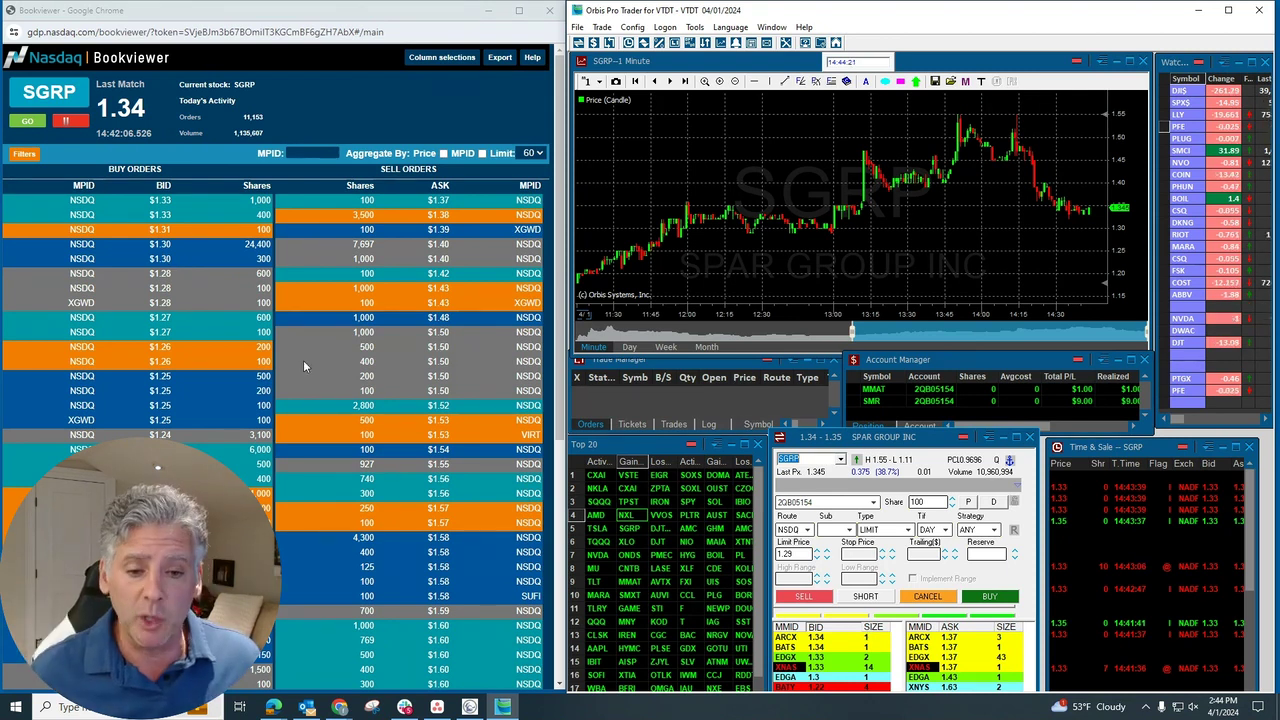
pyautogui.click(988, 597)
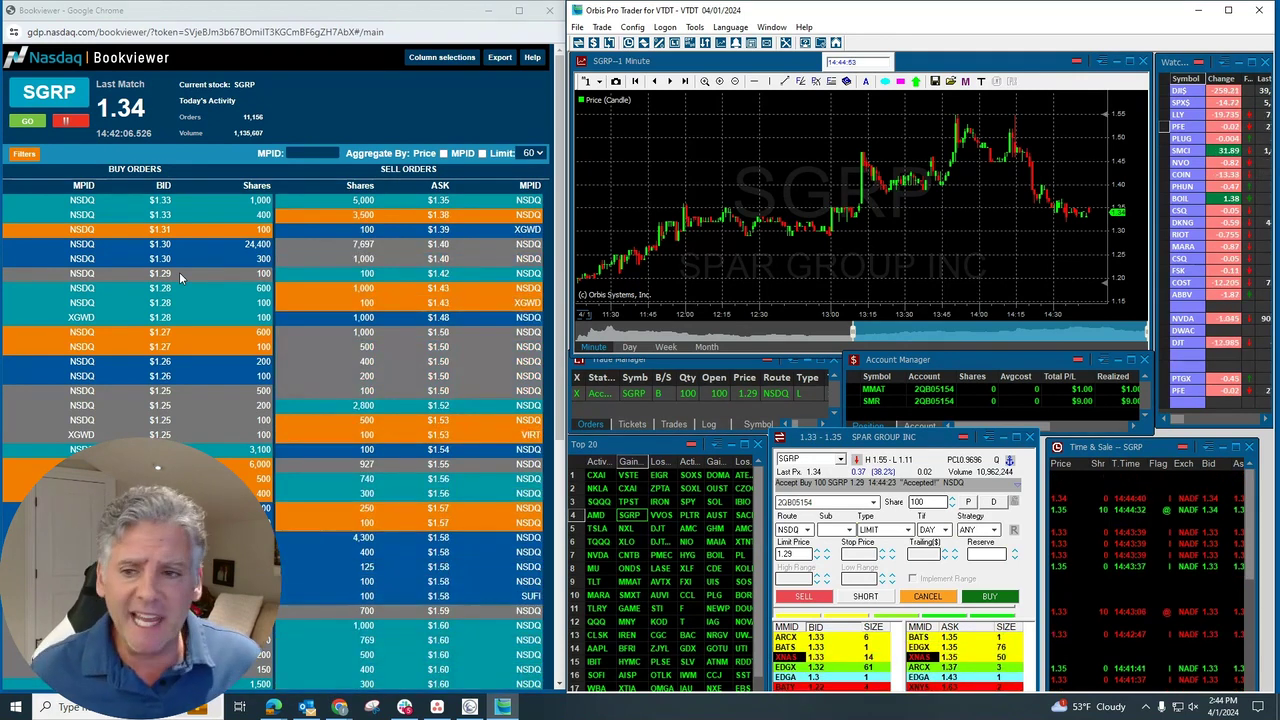
# Step: Cancel the open SGRP buy order and place a new limit buy for 100 shares at 1.31 through NSDQ
pyautogui.click(929, 597)
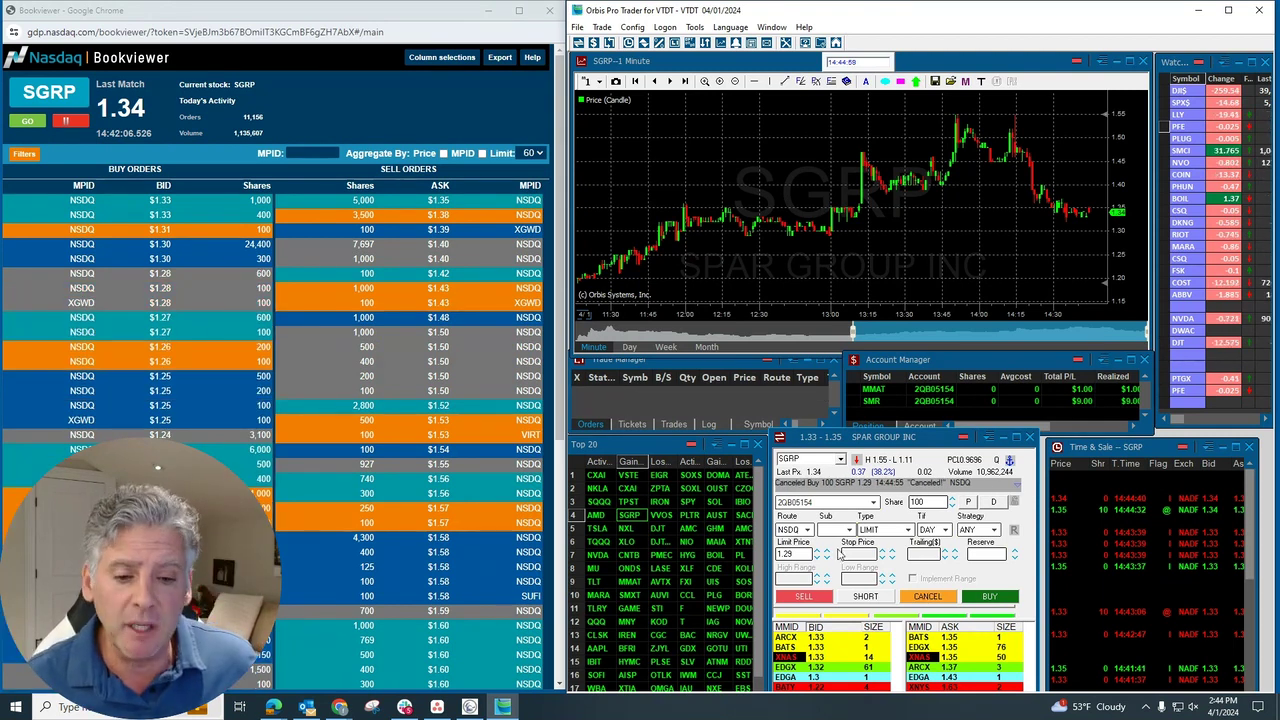
pyautogui.click(817, 550)
pyautogui.click(817, 550)
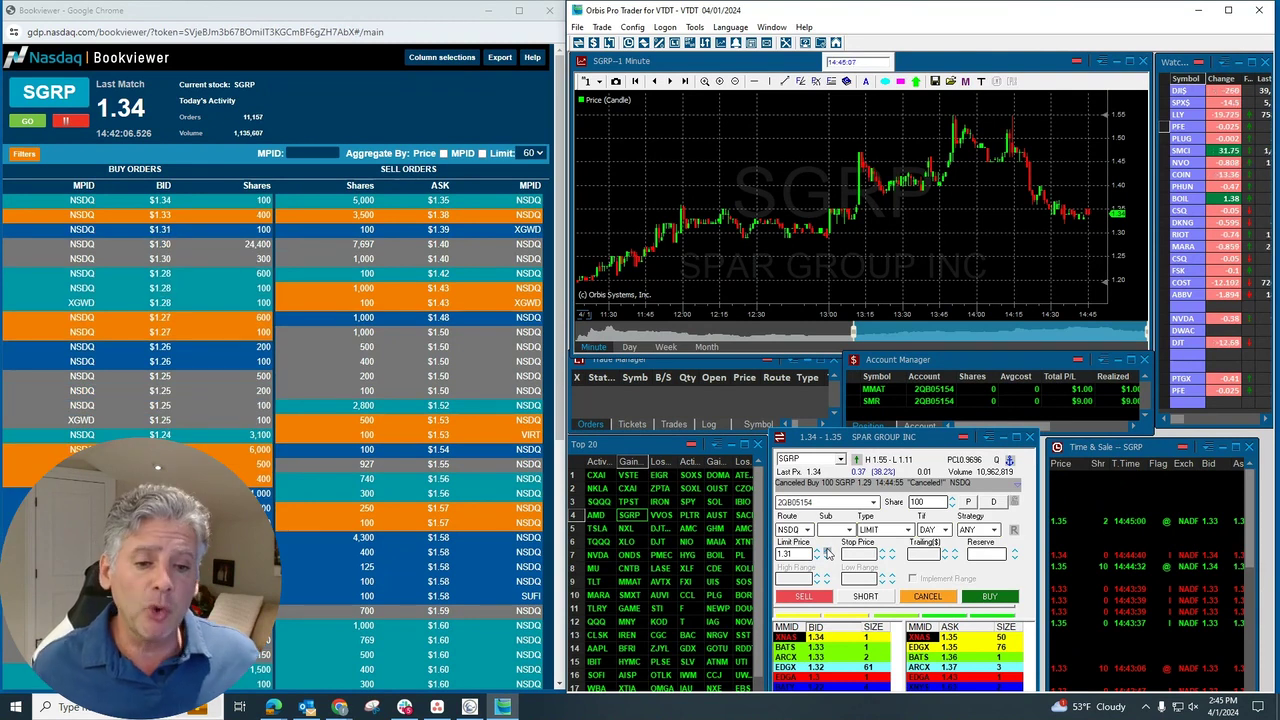
pyautogui.click(995, 597)
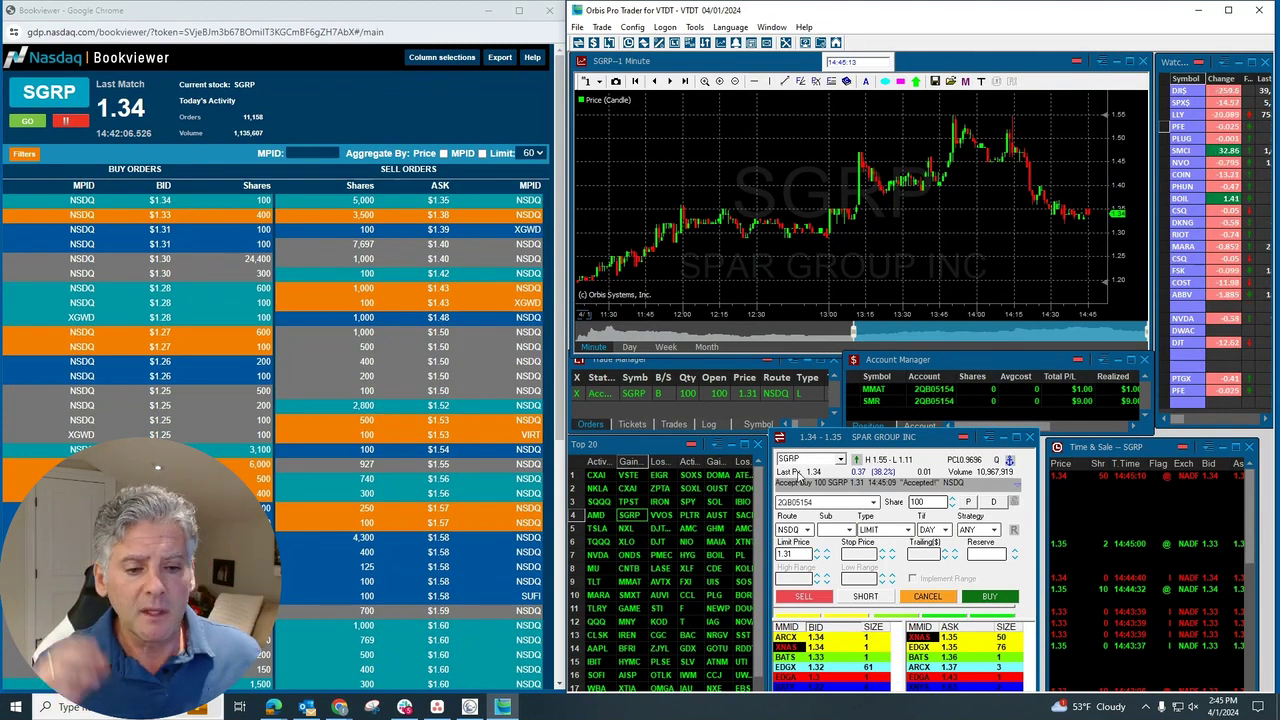
# Step: Cancel the SGRP buy order at 1.31, resubmit it for 100 shares through NSDQ, and cancel it again
pyautogui.click(927, 597)
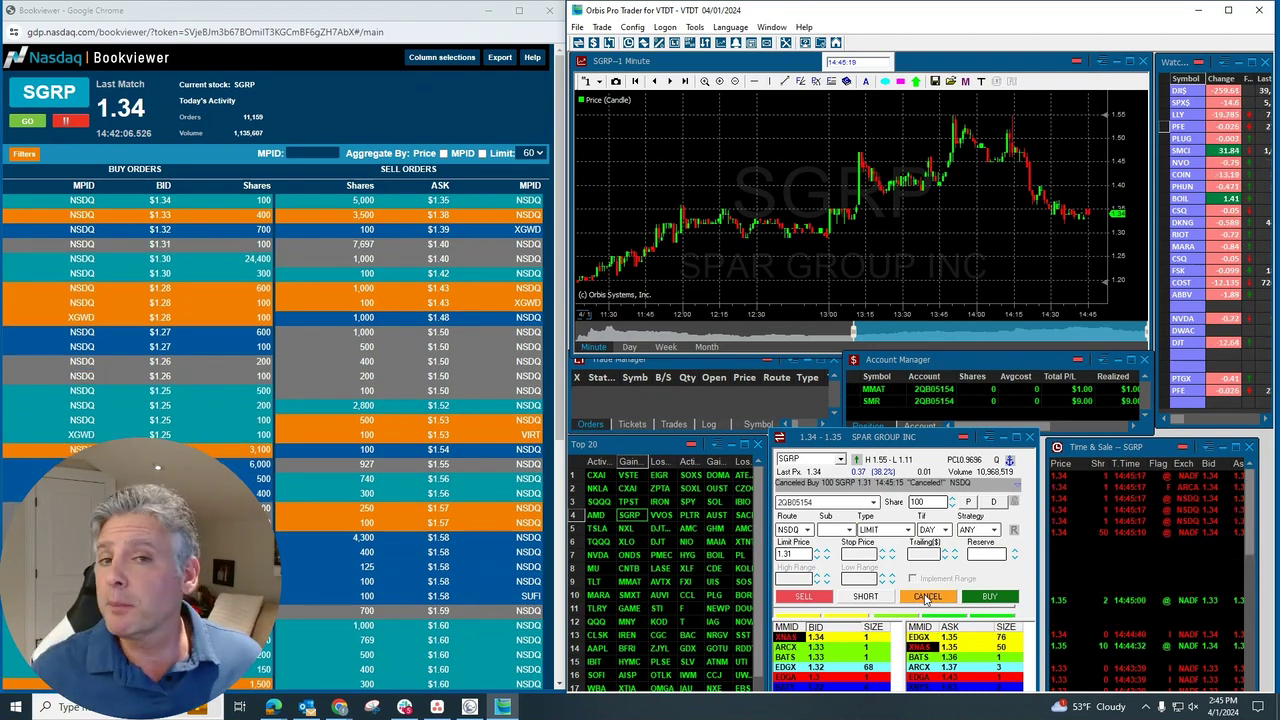
pyautogui.click(988, 598)
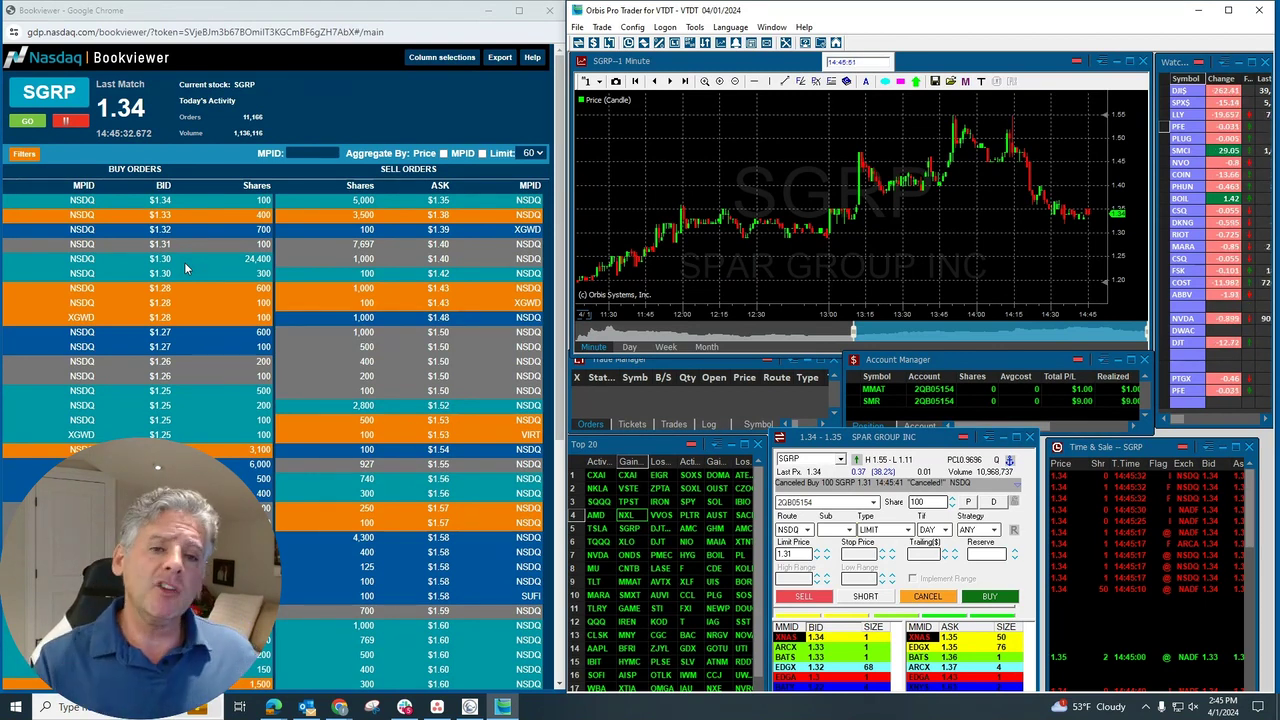
# Step: Load the symbol AMD from the Top 20 most active list and bring up AMD in Bookviewer as well
pyautogui.click(595, 515)
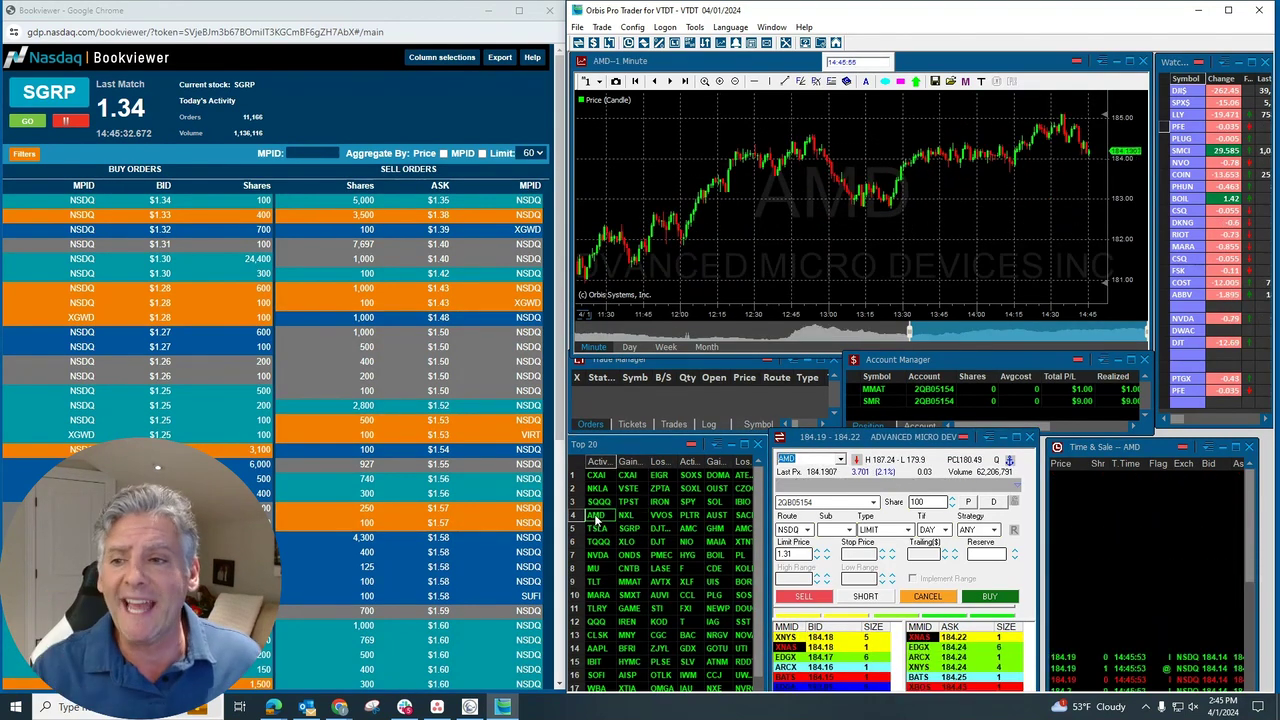
pyautogui.click(73, 88)
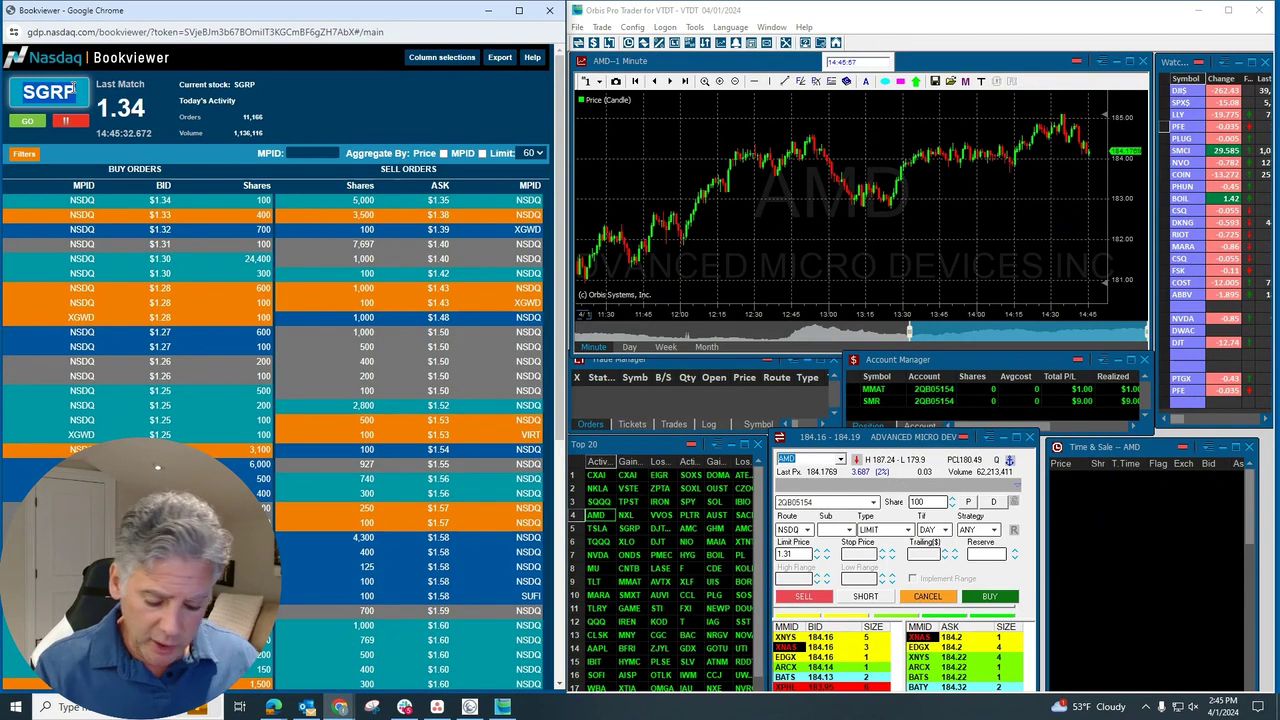
pyautogui.write('AMD')
pyautogui.press('Return')
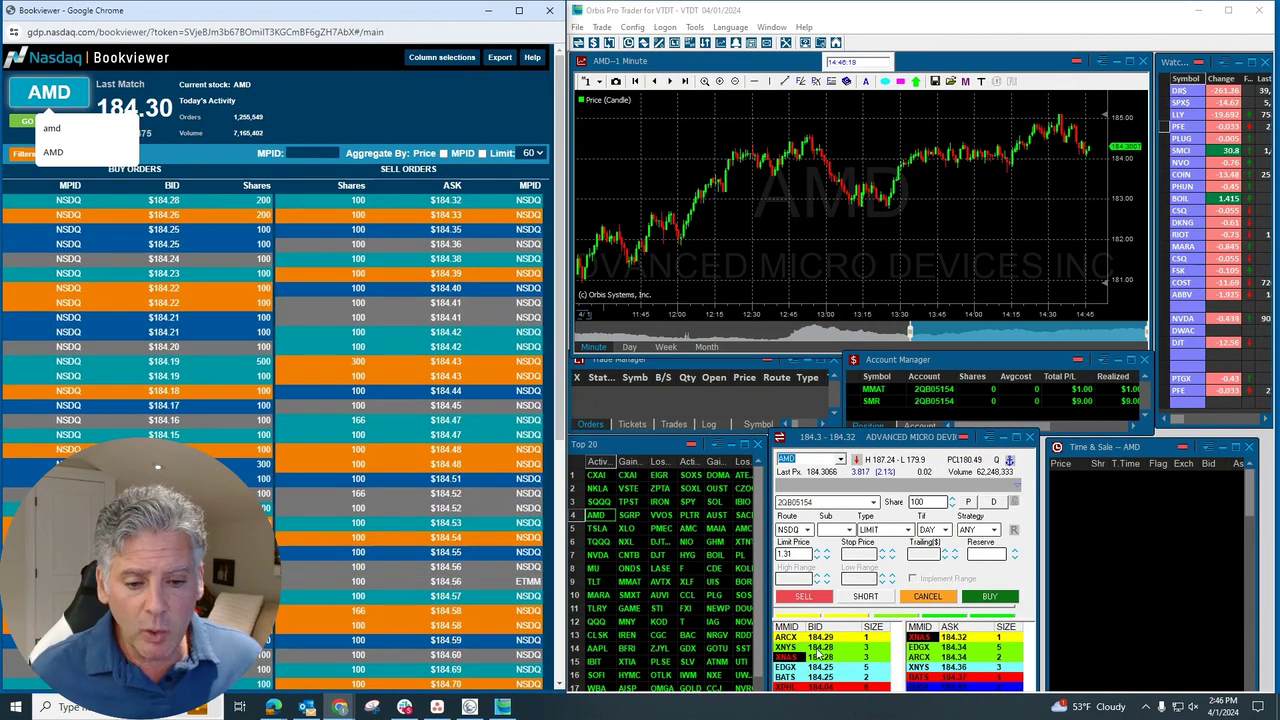
# Step: Place a limit buy order for 100 shares of AMD at 184.03 through NSDQ, and cancel it
pyautogui.click(818, 647)
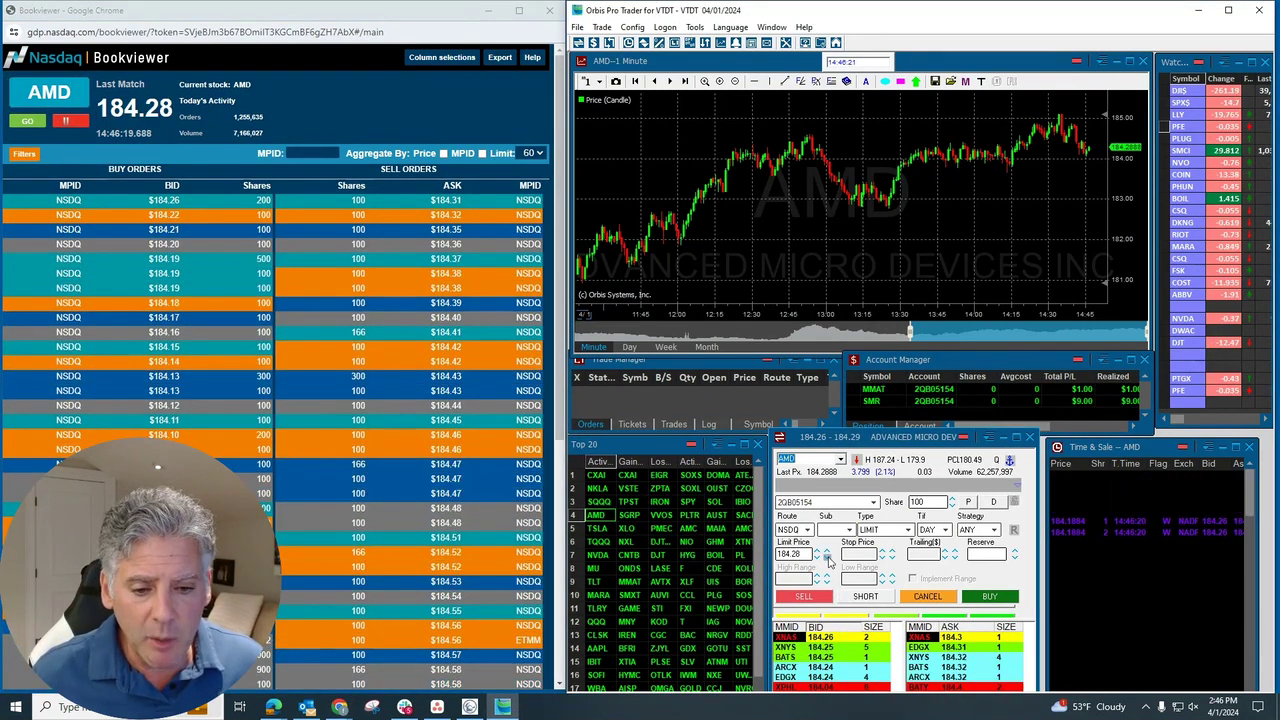
pyautogui.tripleClick(827, 558)
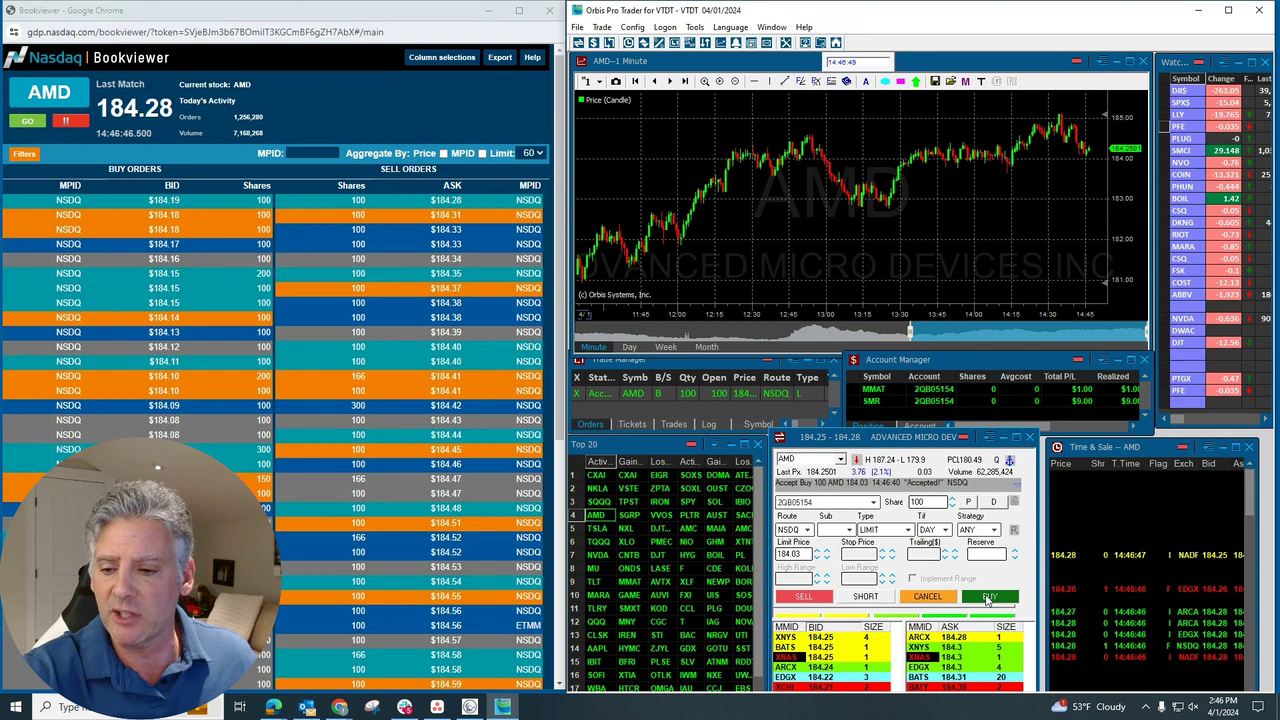
pyautogui.click(928, 597)
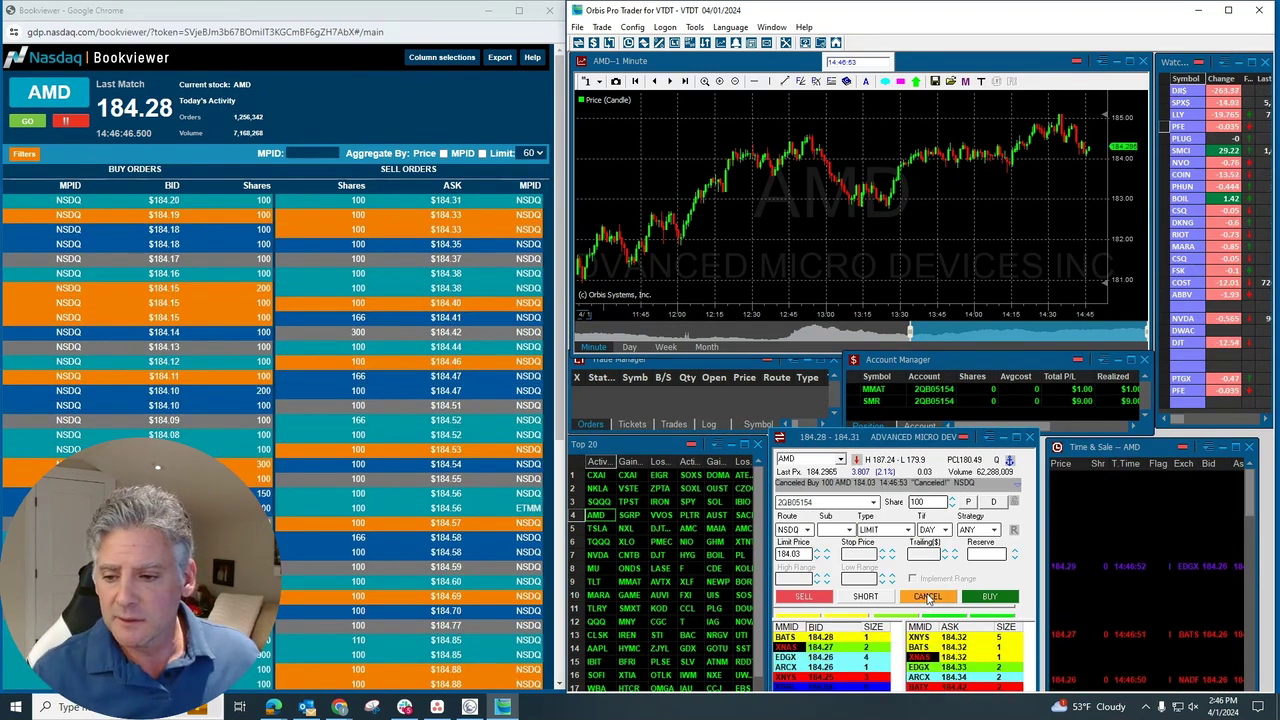